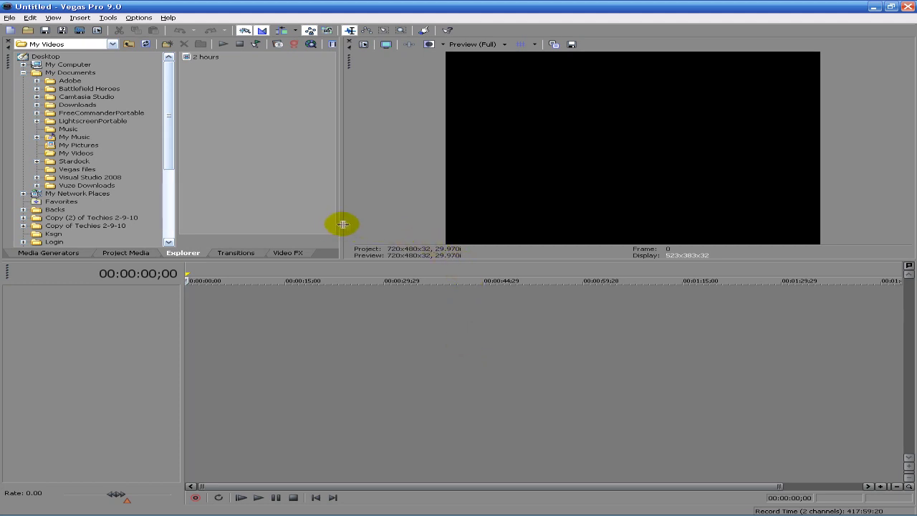
Step: Add the '2 hours' clip, split it at about 32 seconds, and move the second half to new tracks at 0
drag(341, 224, 430, 218)
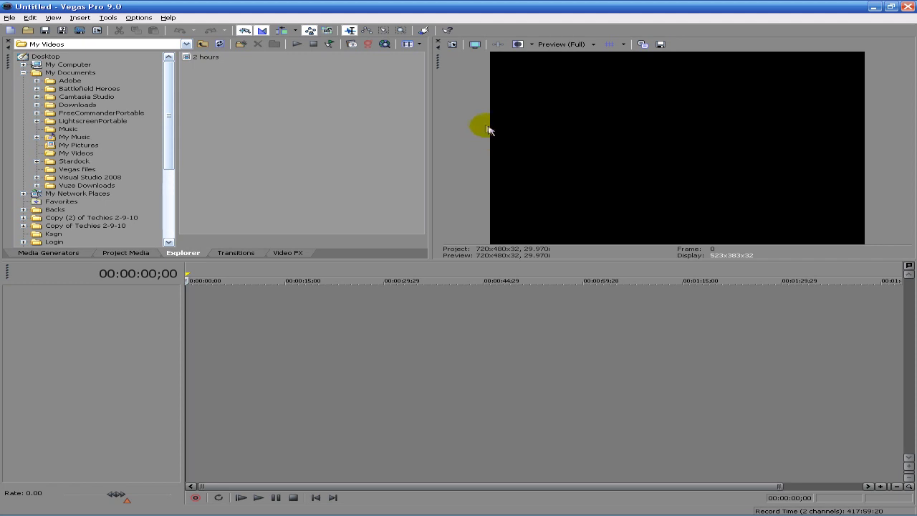
click(643, 44)
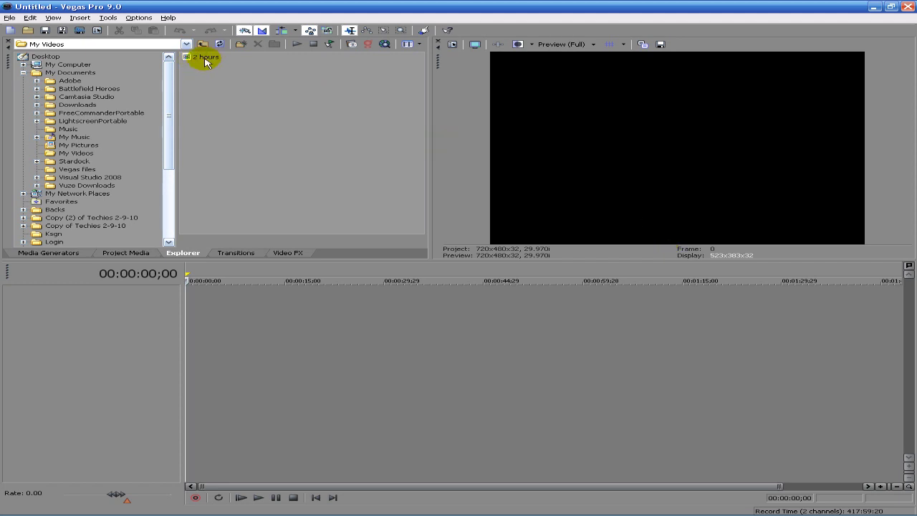
drag(204, 58, 178, 306)
click(399, 310)
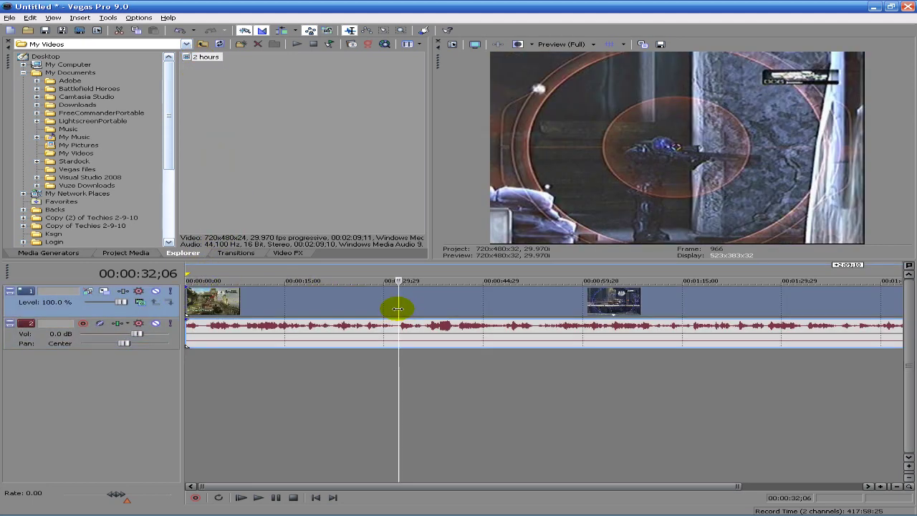
key(s)
drag(449, 303, 218, 382)
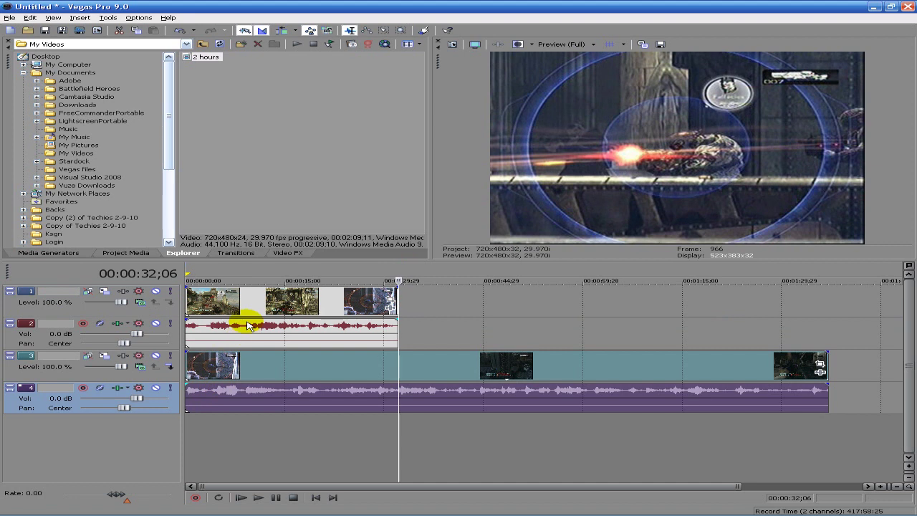
Step: Delete both halves' audio events and remove the two empty audio tracks
click(283, 394)
key(Delete)
click(257, 338)
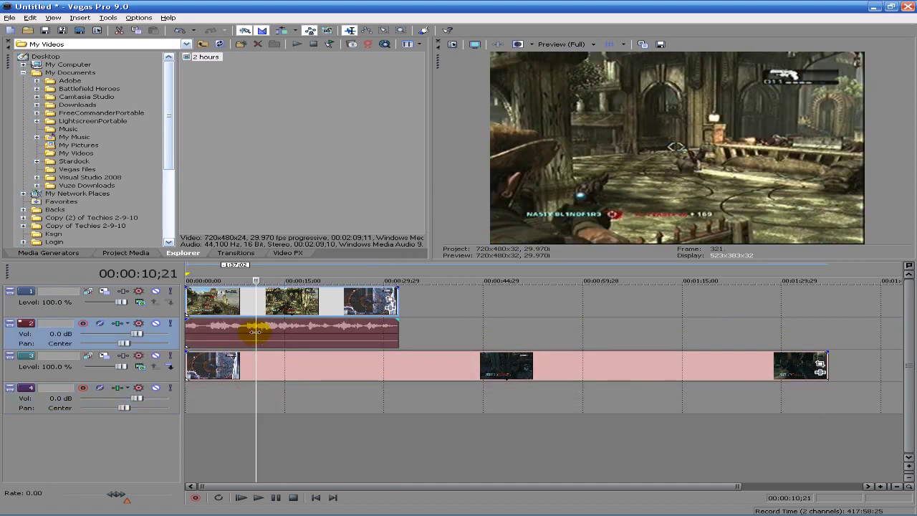
click(294, 337)
key(Delete)
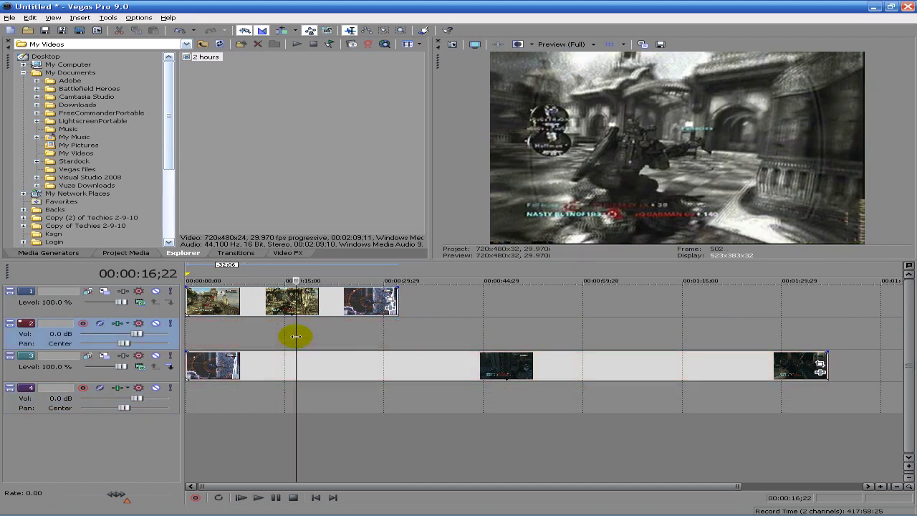
right_click(199, 350)
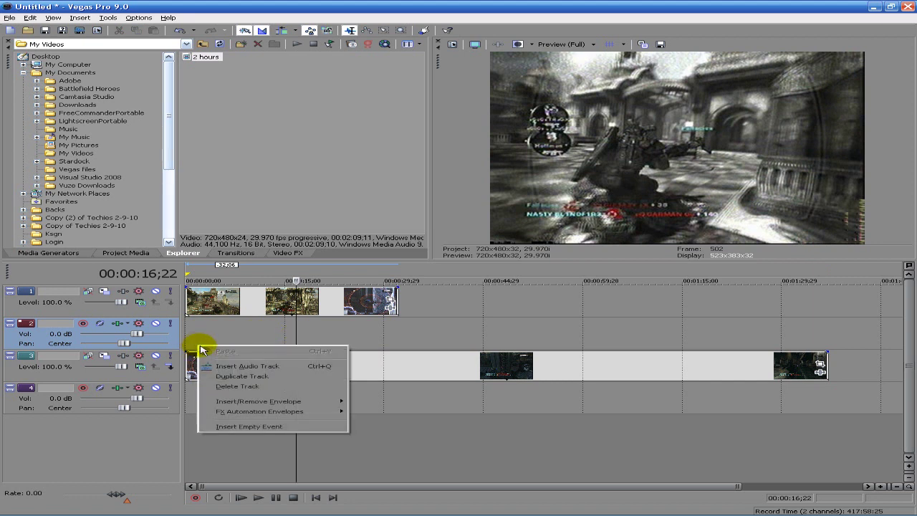
click(236, 387)
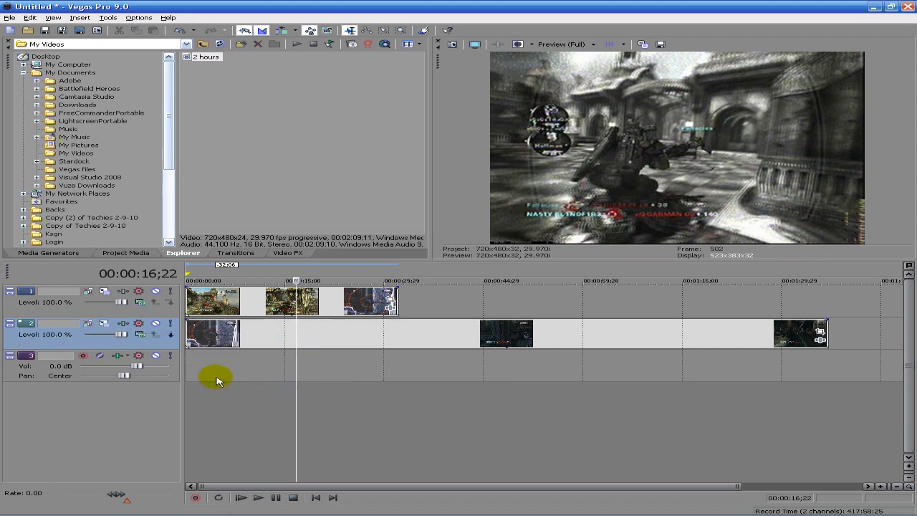
right_click(220, 356)
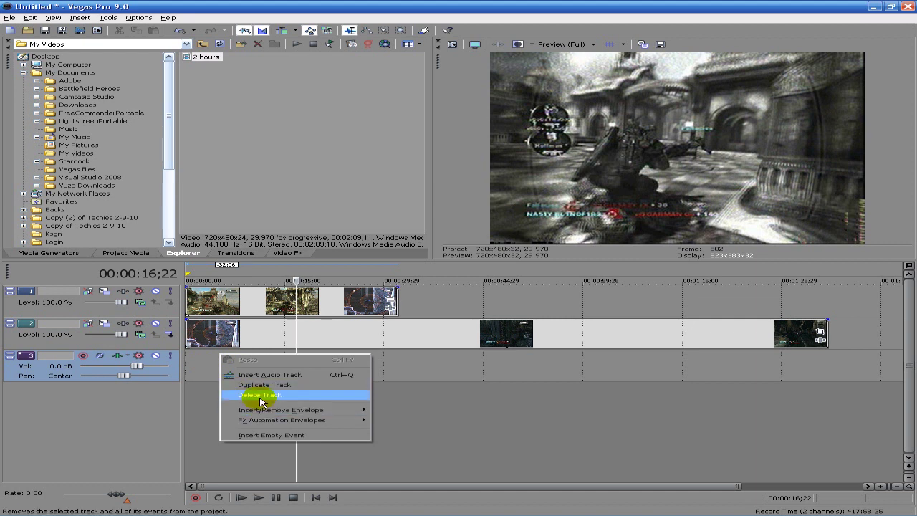
click(236, 394)
Step: Cut the lower clip at 00:00:03;23 and delete the remainder
click(211, 331)
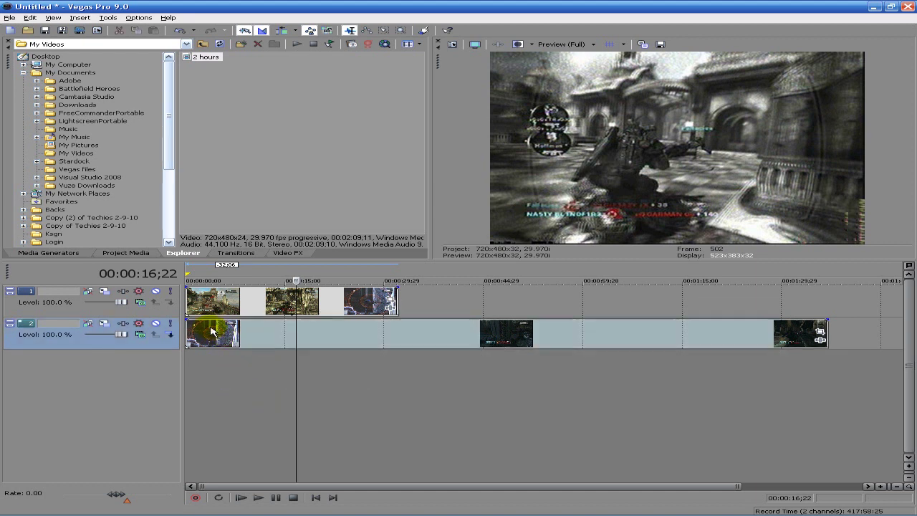
key(s)
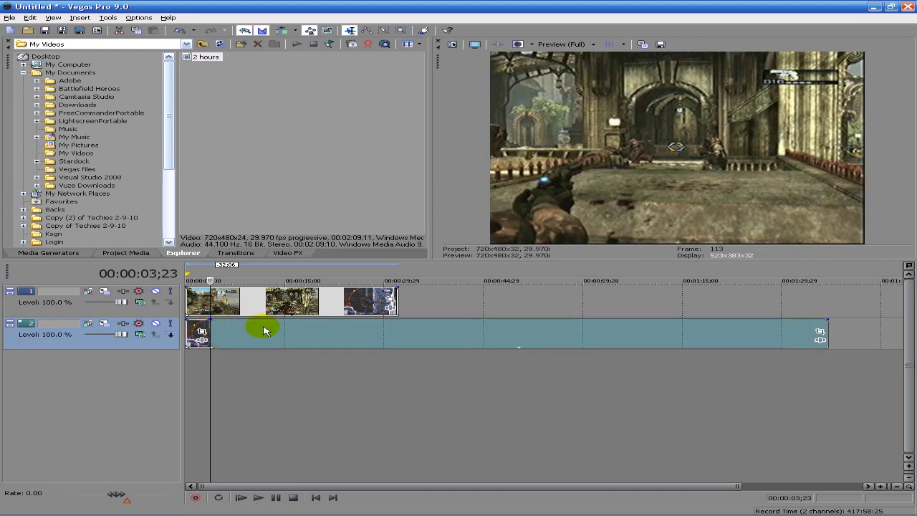
click(263, 328)
key(Delete)
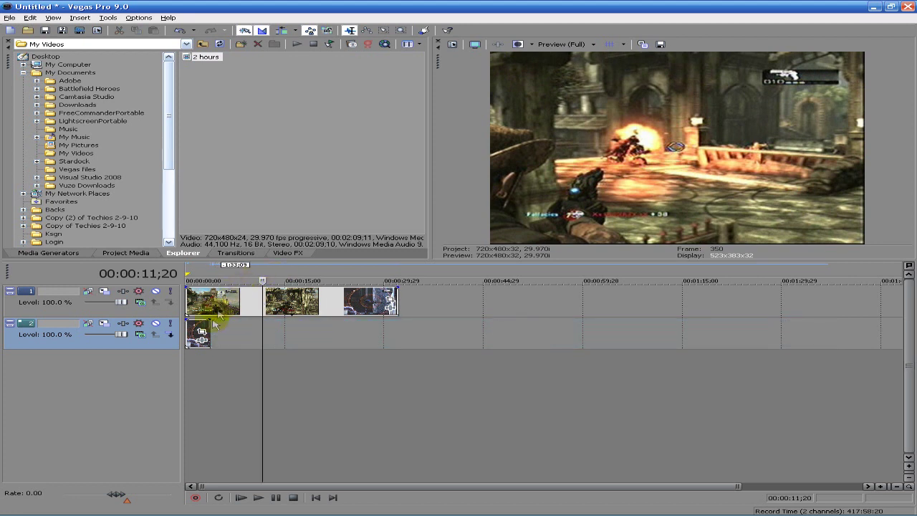
Step: Trim the upper clip at 00:00:03;23, rewind, and open Track 1's Track Motion
click(211, 330)
click(215, 302)
click(210, 305)
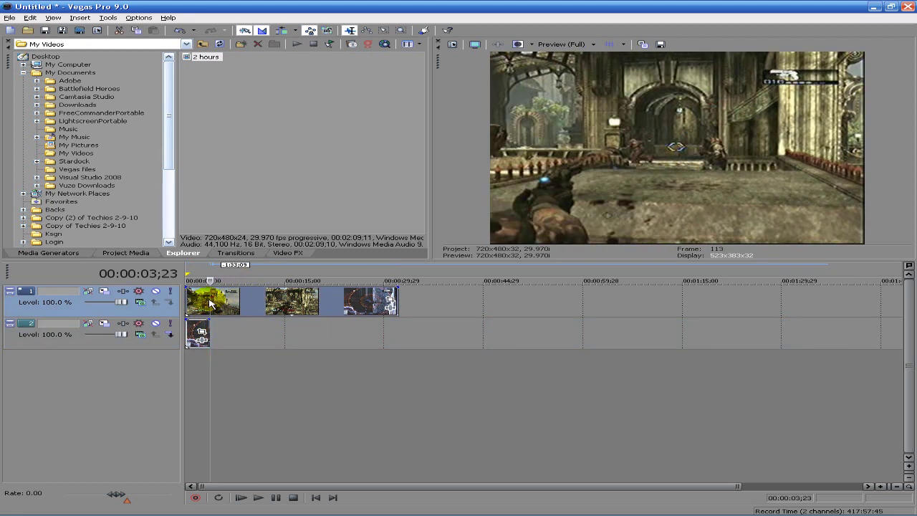
click(286, 310)
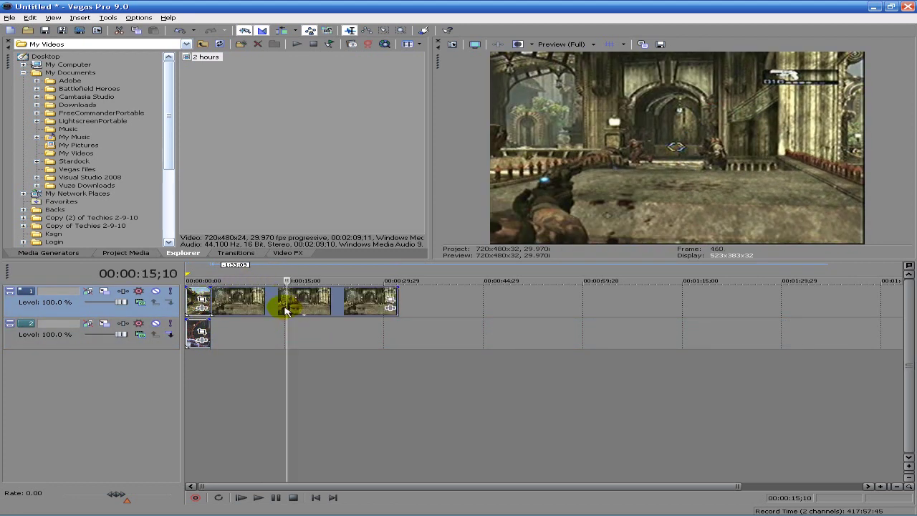
key(Delete)
click(250, 327)
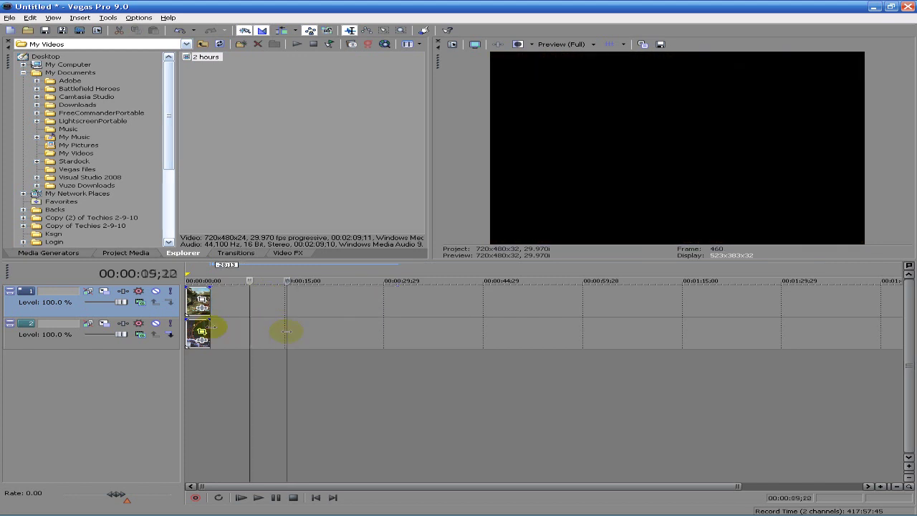
click(187, 328)
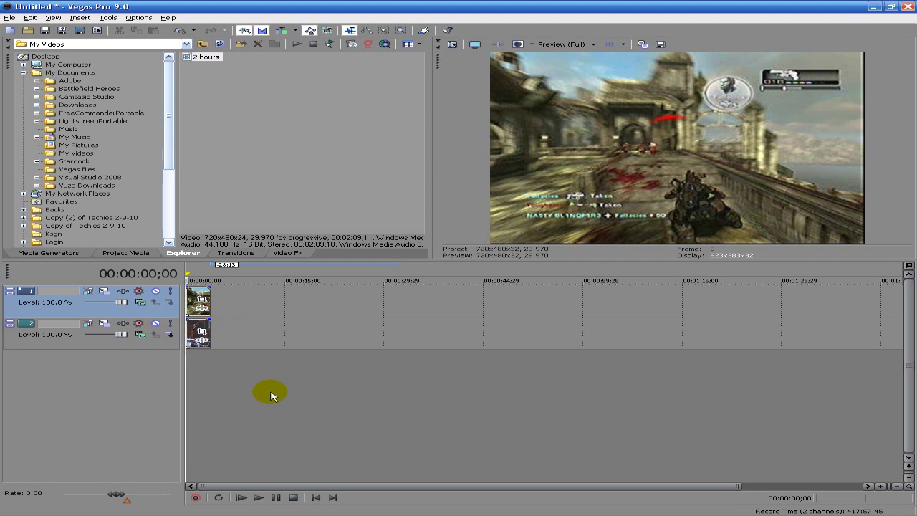
scroll(215, 337, up, 8)
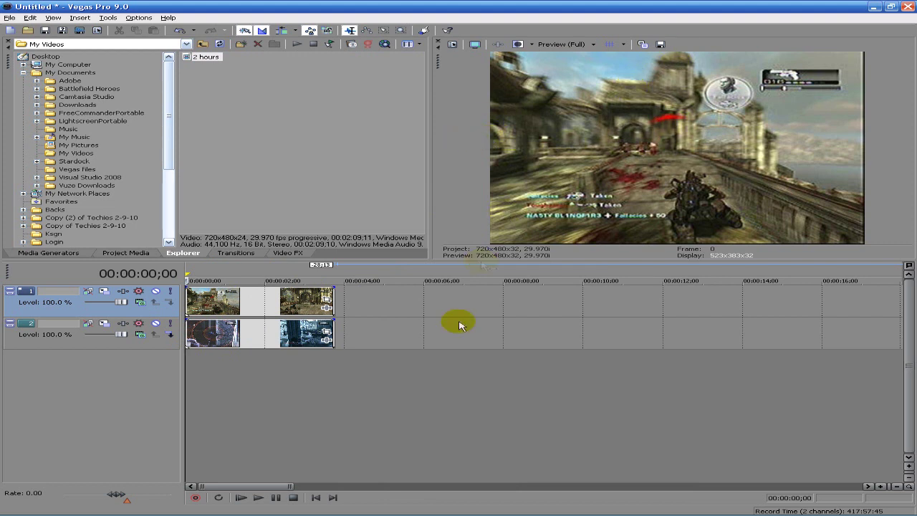
click(103, 296)
Step: Set Track 1's motion Width to 360 so the video becomes 360 × 240
drag(185, 215, 211, 178)
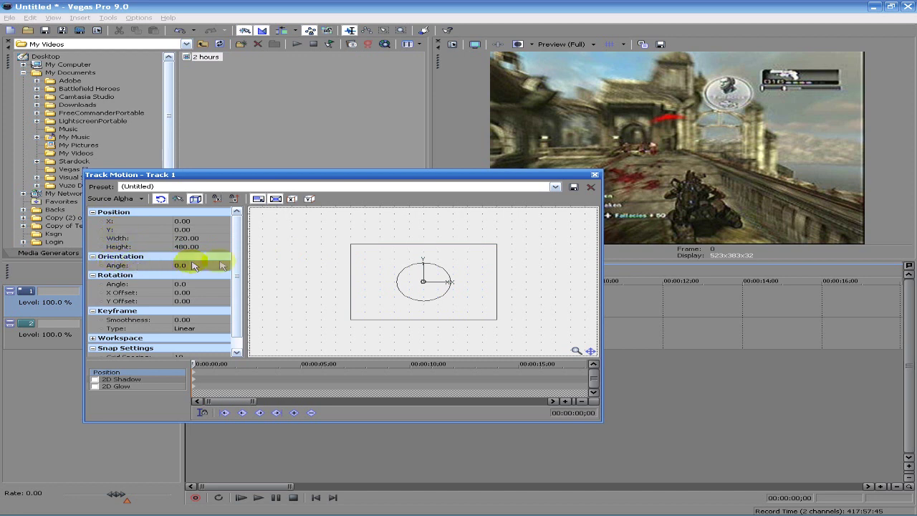
drag(245, 259, 267, 258)
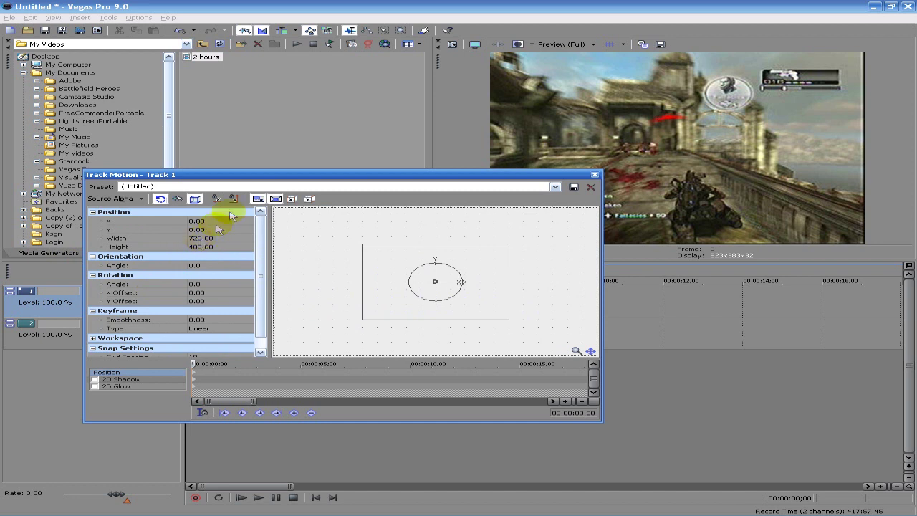
drag(259, 184, 294, 230)
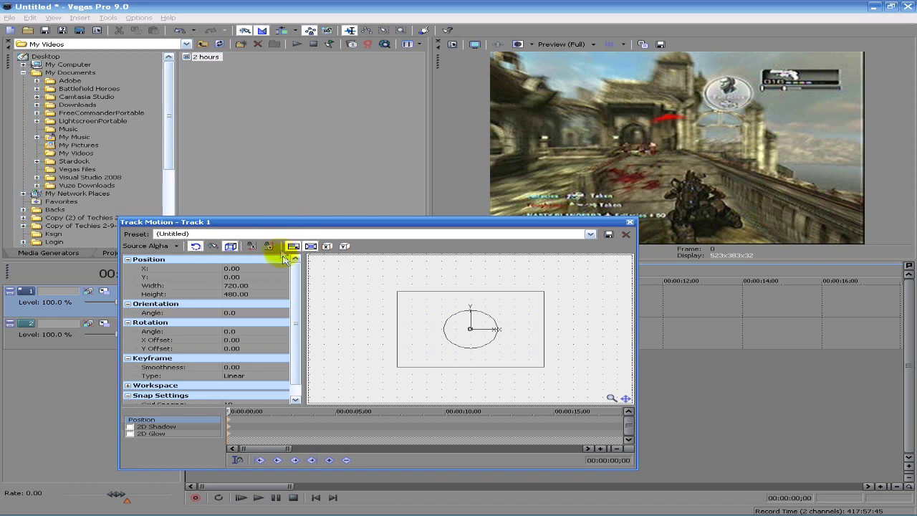
mouse_move(342, 225)
mouse_down()
mouse_move(345, 184)
mouse_move(303, 196)
mouse_move(332, 228)
mouse_up()
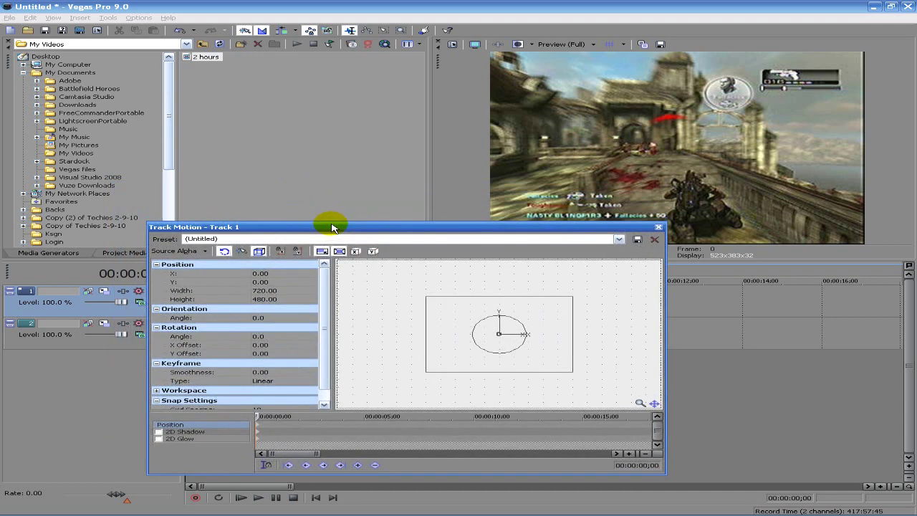
click(256, 293)
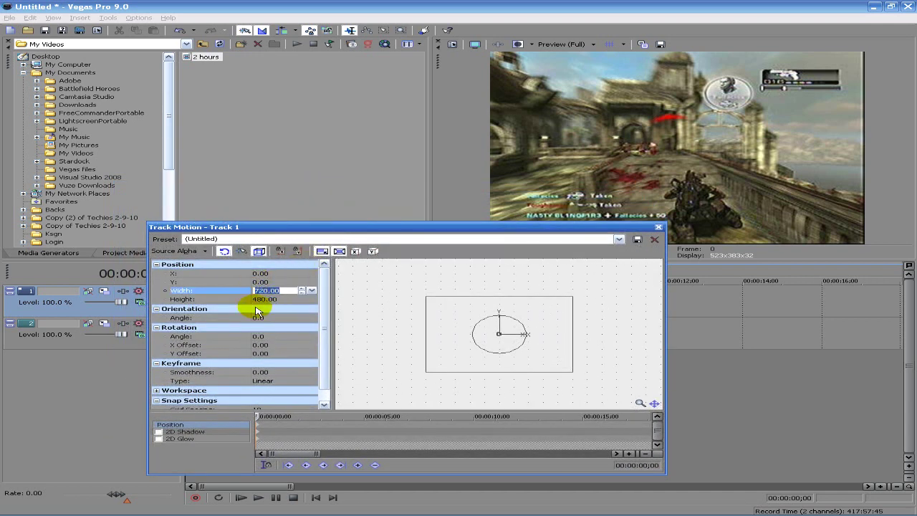
text(360)
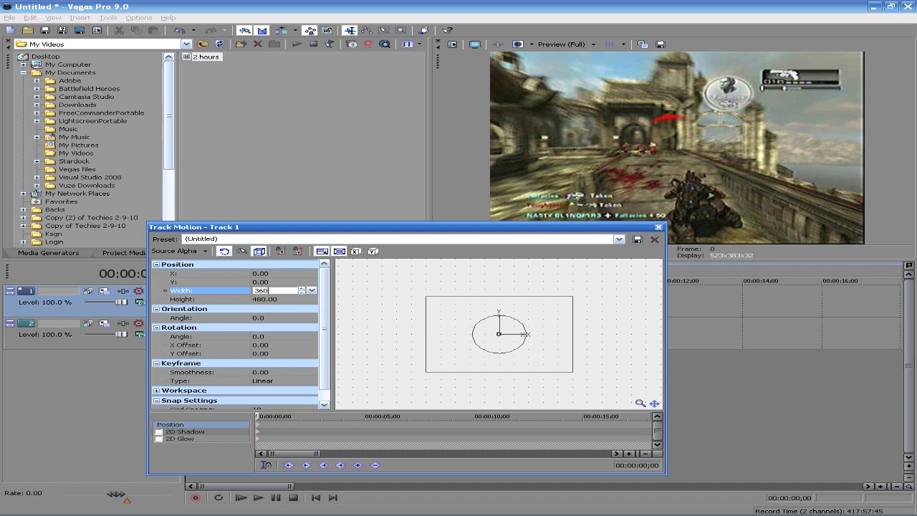
key(Return)
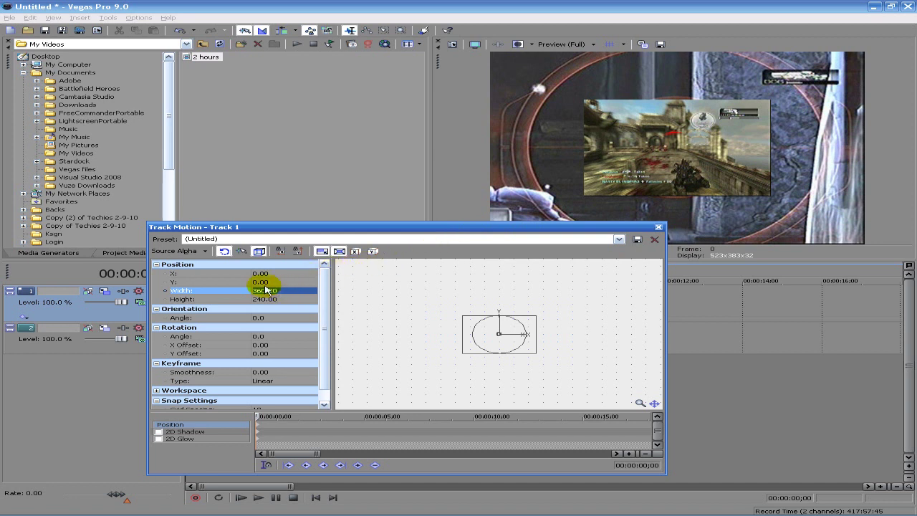
mouse_move(251, 290)
mouse_down()
mouse_move(154, 283)
mouse_move(252, 291)
mouse_up()
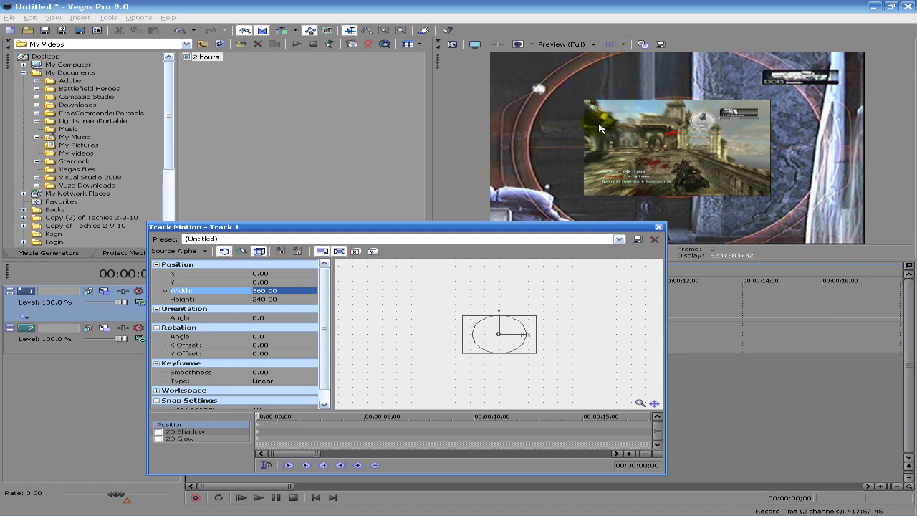
Step: Position Track 1's inset at X -180, Y 120 and close Track Motion
click(266, 273)
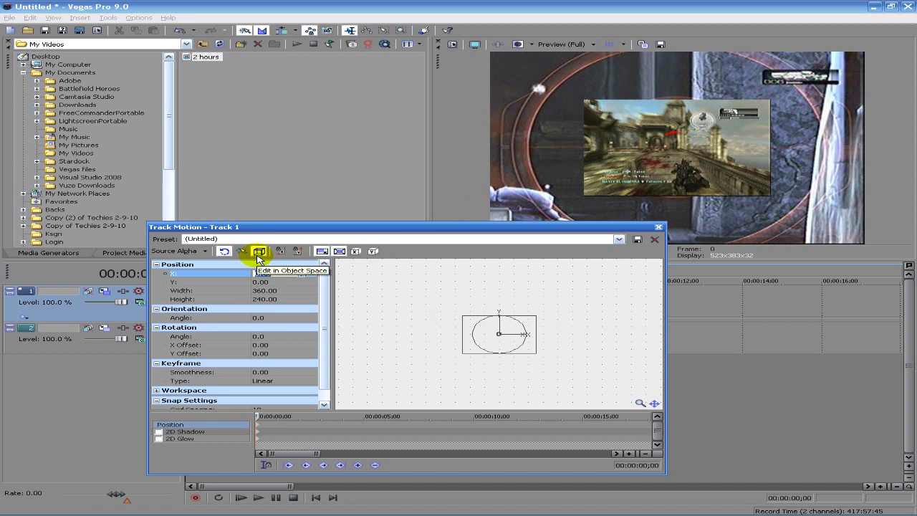
text(-1)
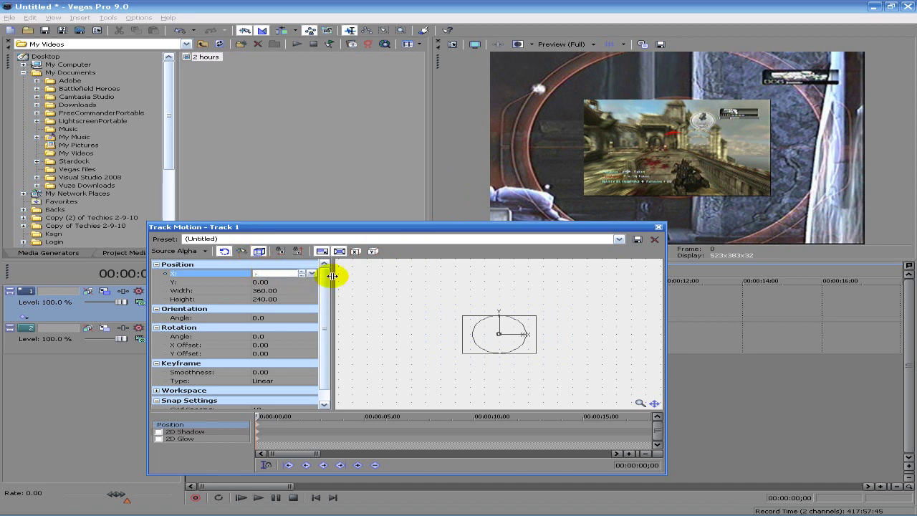
text(80)
key(Return)
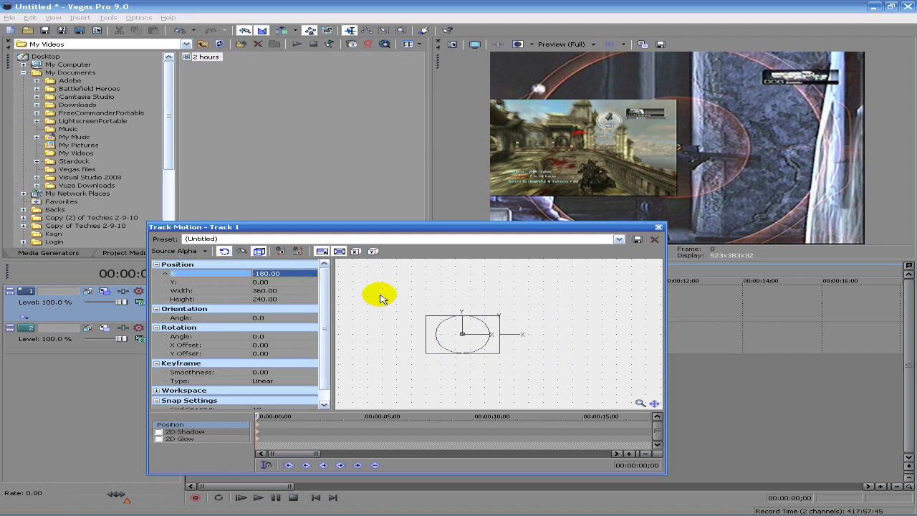
click(259, 281)
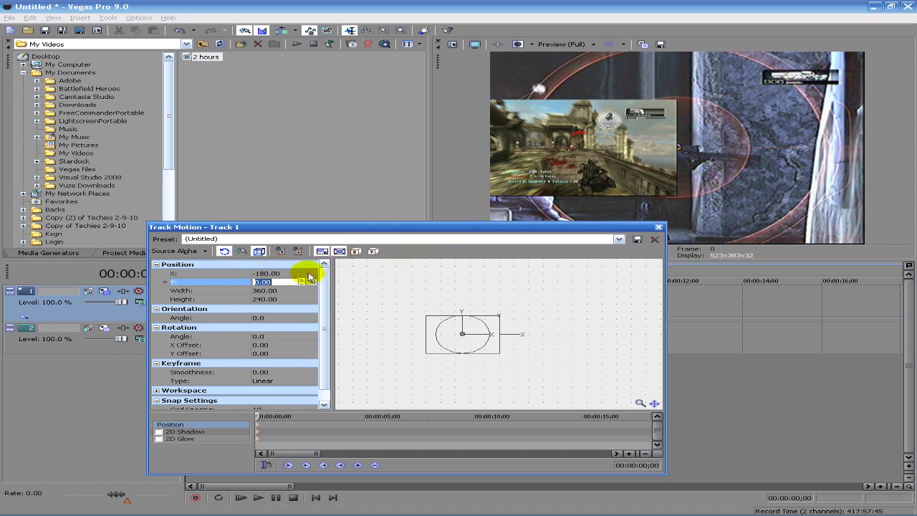
text(120)
key(Return)
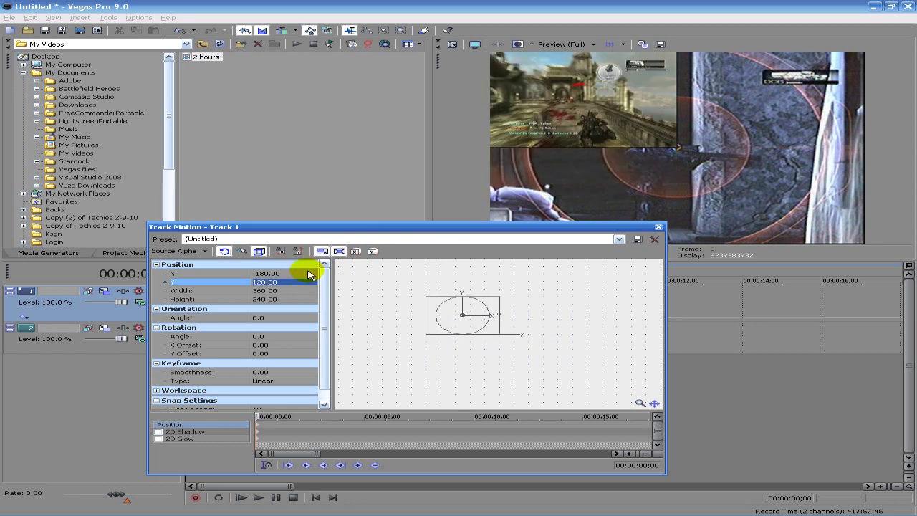
click(659, 227)
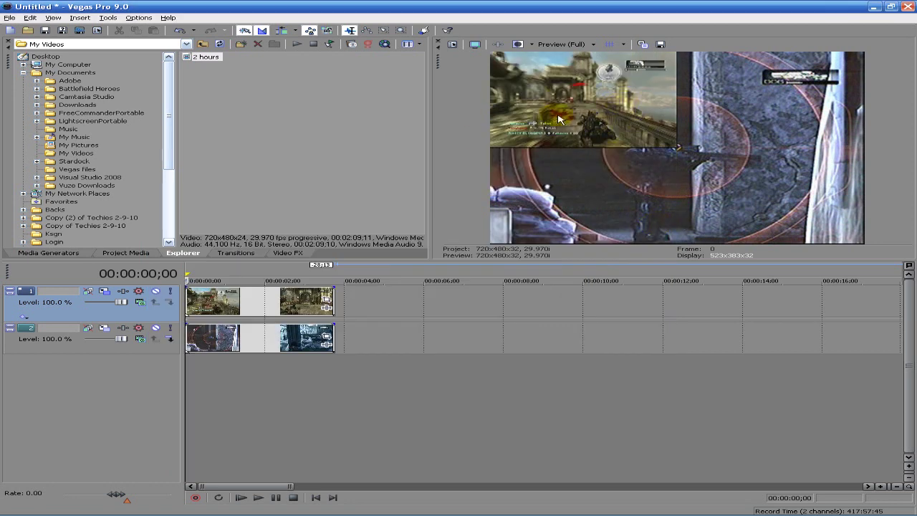
Step: Give Track 2 Width 360, X -180 and Y -120 in Track Motion, then close it
click(105, 328)
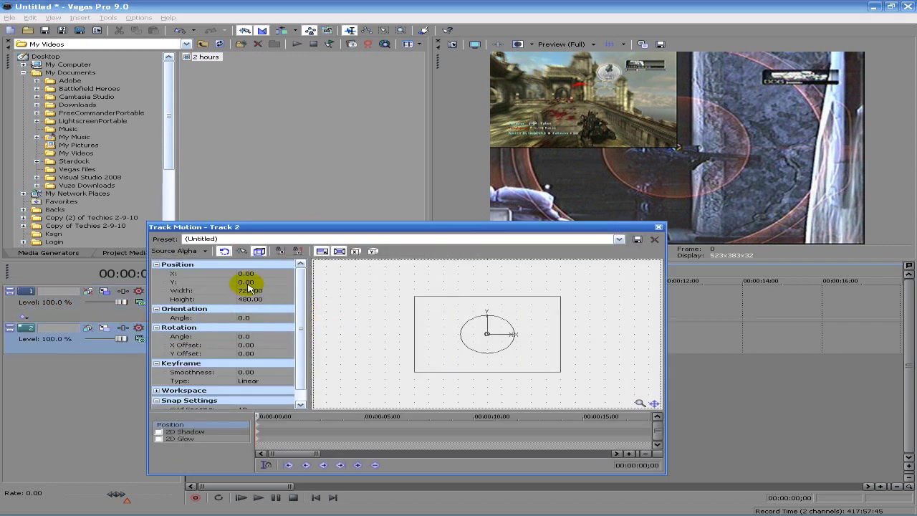
click(247, 289)
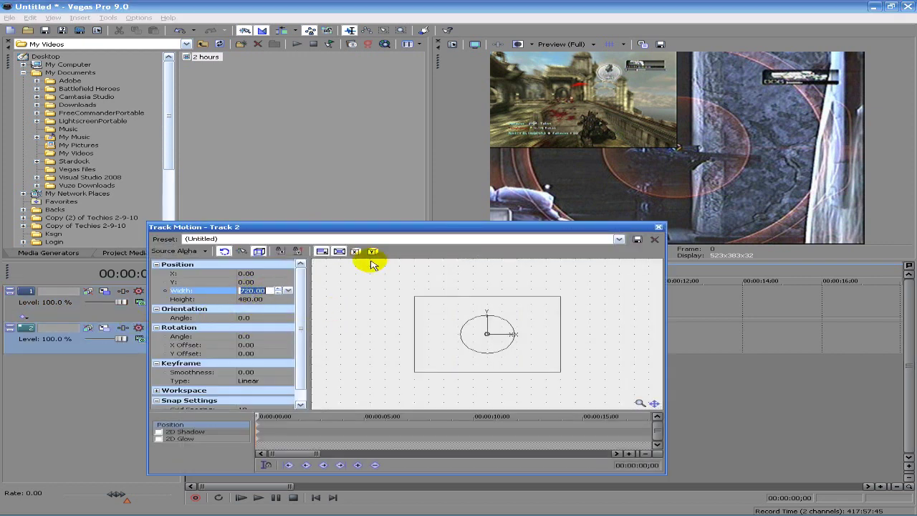
text(360)
key(Return)
click(247, 273)
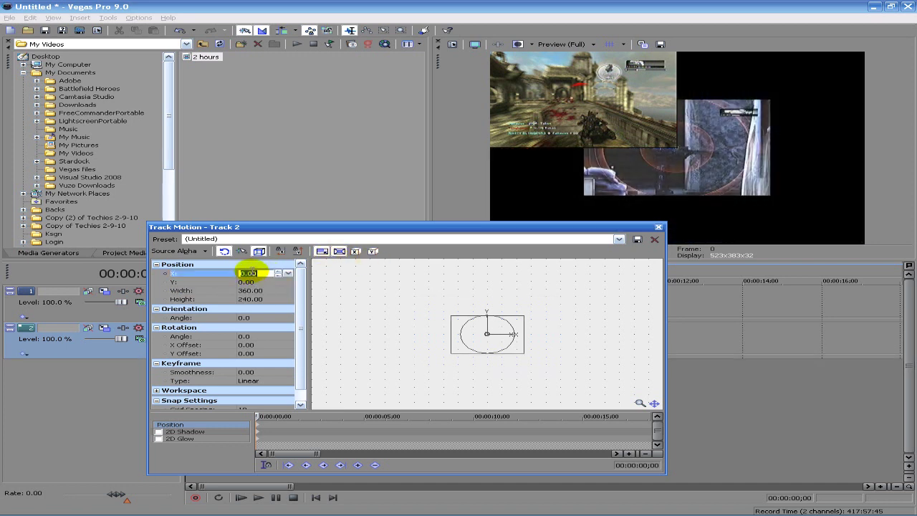
text(-180)
key(Return)
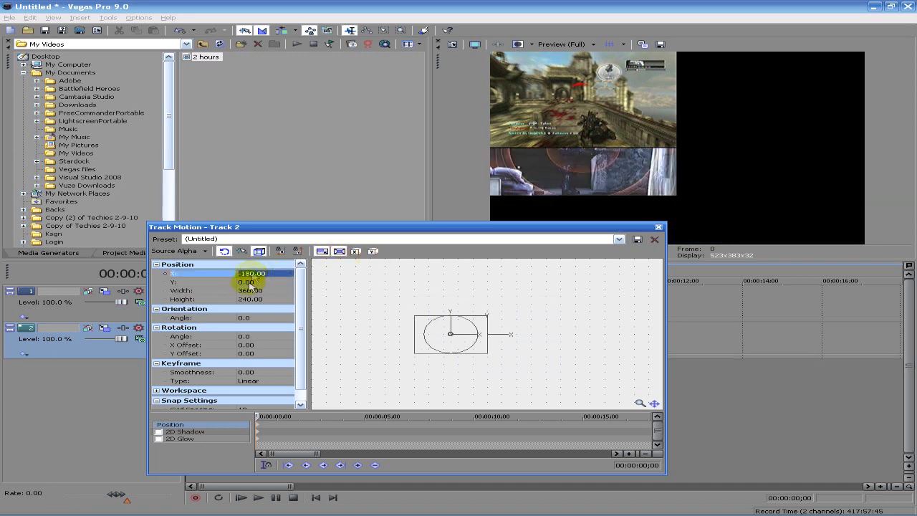
click(247, 281)
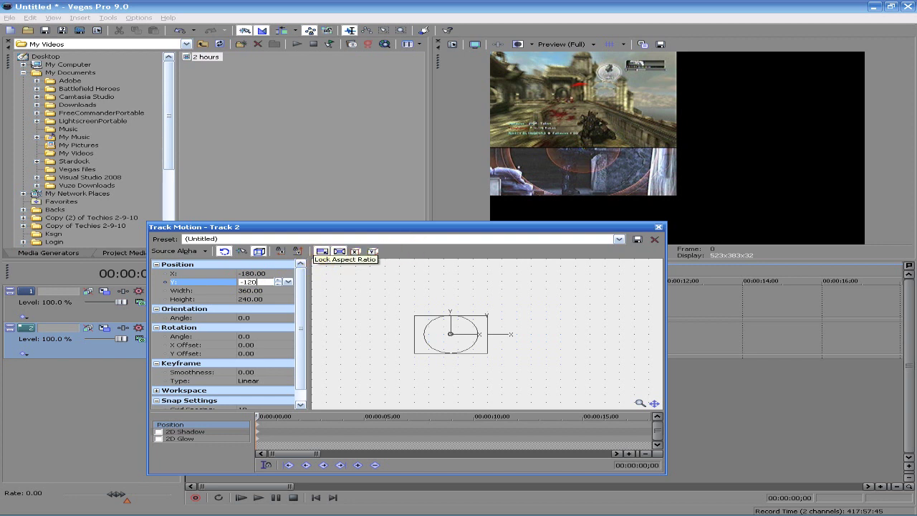
key(Return)
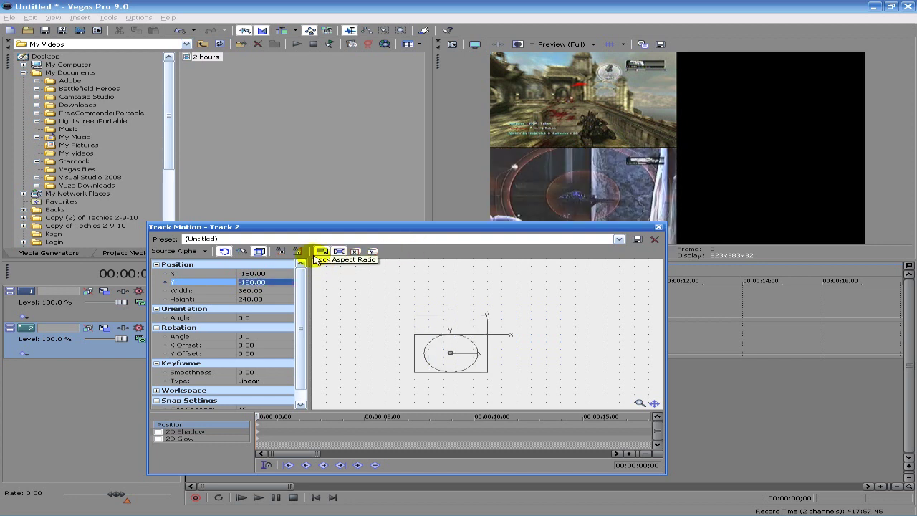
click(657, 228)
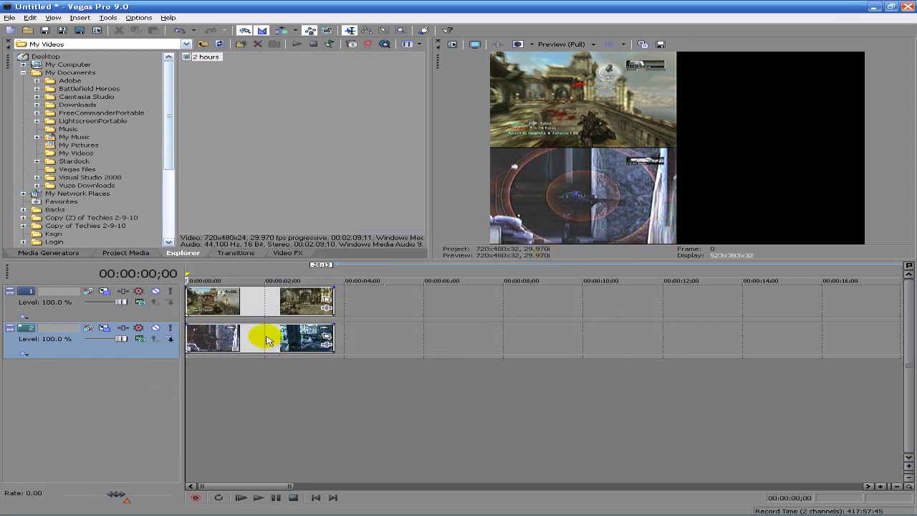
scroll(266, 340, down, 3)
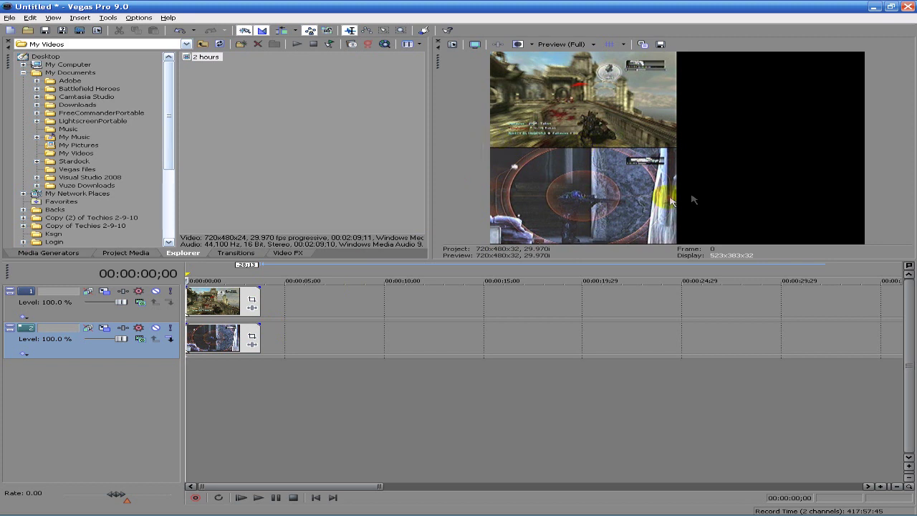
drag(194, 455, 260, 452)
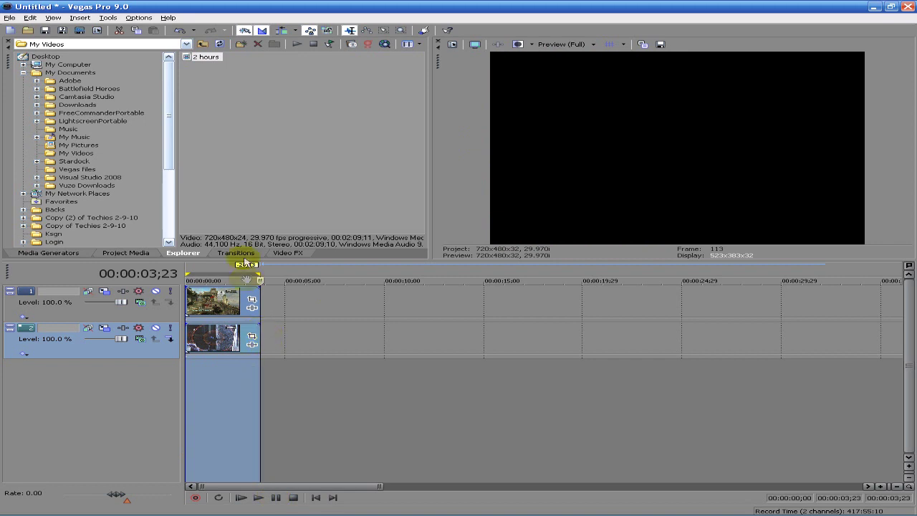
drag(259, 276, 186, 274)
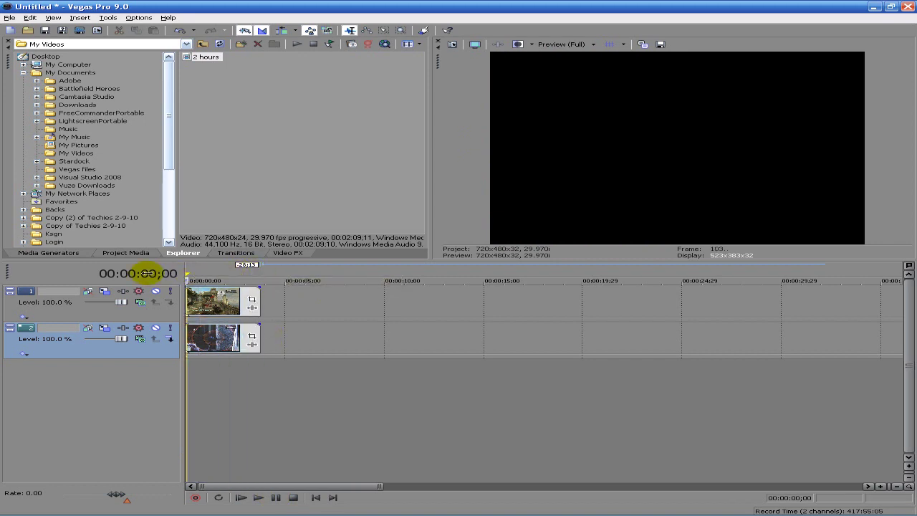
drag(188, 272, 260, 280)
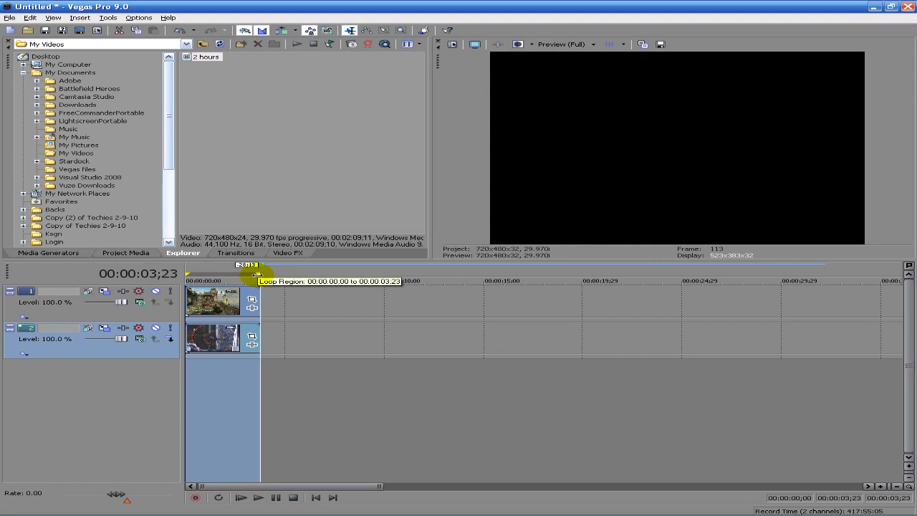
key(space)
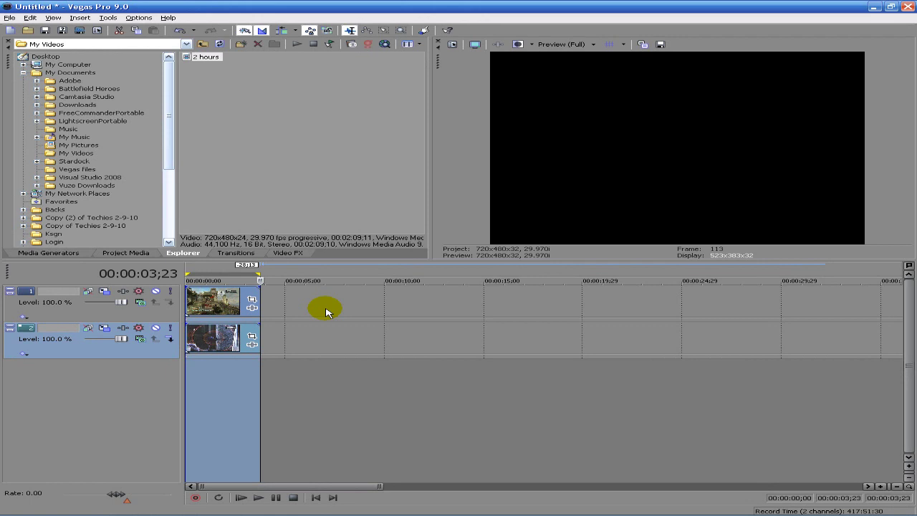
drag(263, 276, 182, 275)
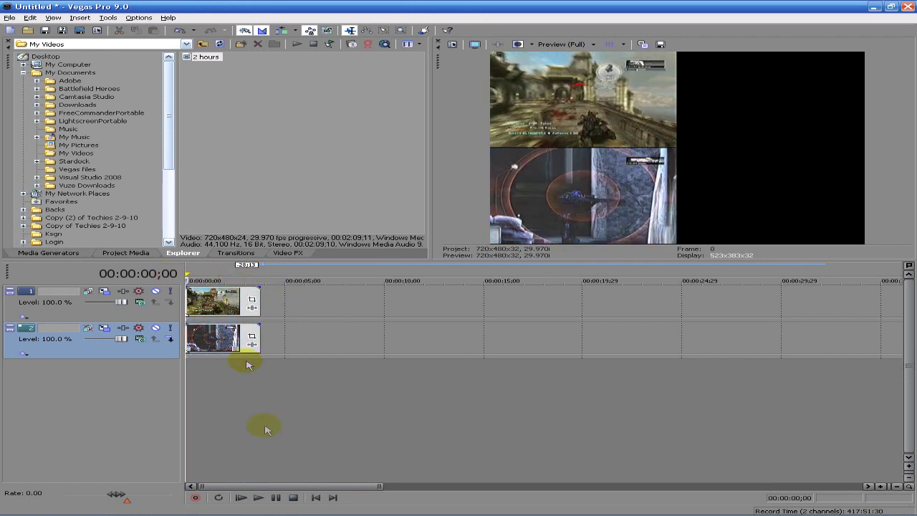
click(241, 497)
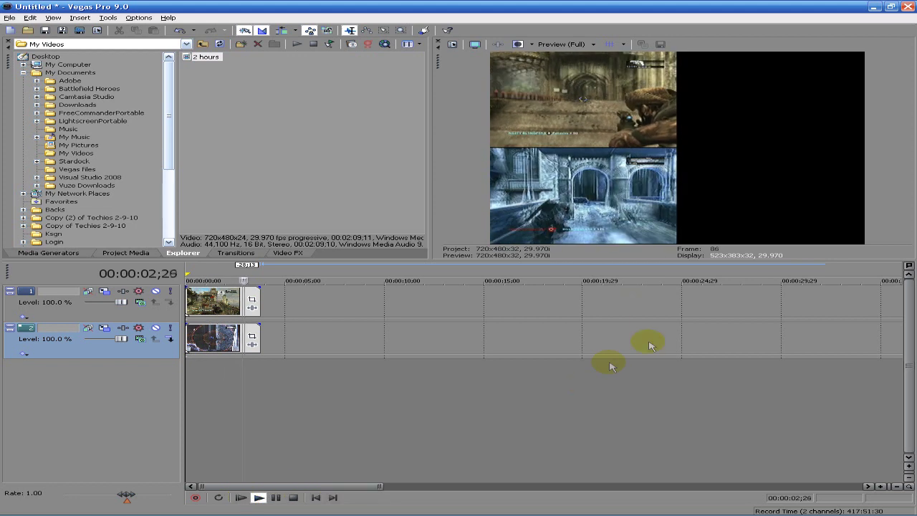
click(277, 497)
drag(287, 375, 177, 365)
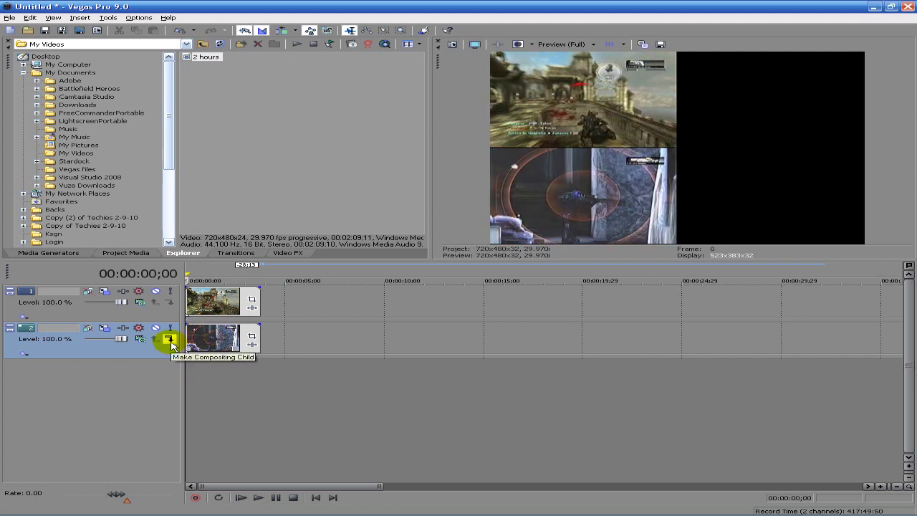
click(63, 254)
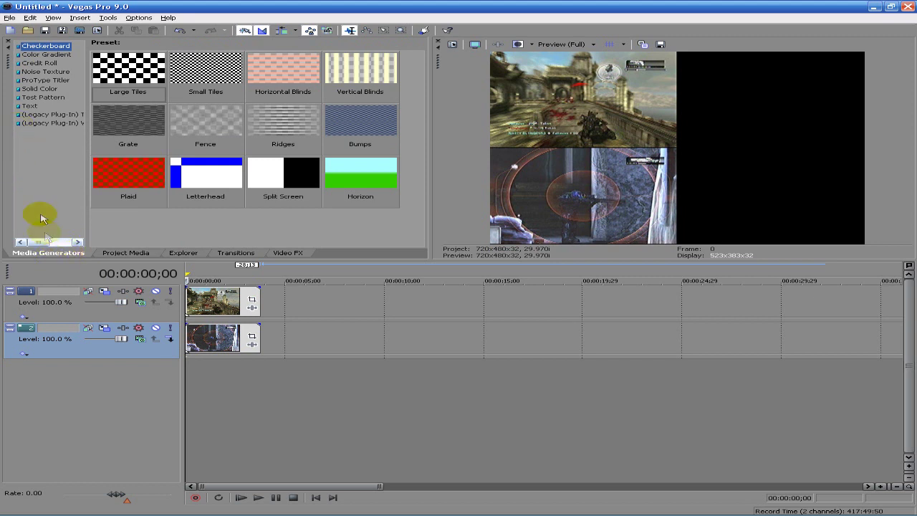
Step: Drop the Credit Roll 'Plain Scrolling on Black' preset onto a new timeline track
click(39, 63)
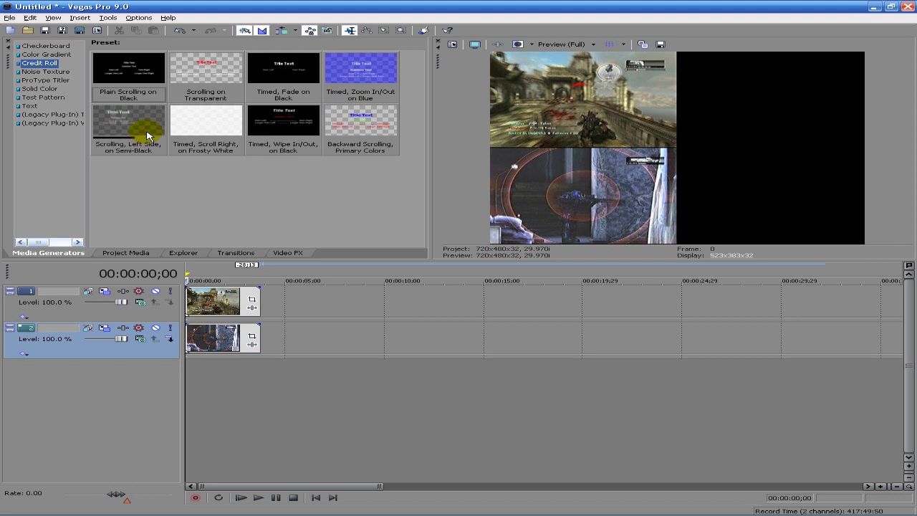
drag(131, 82, 175, 380)
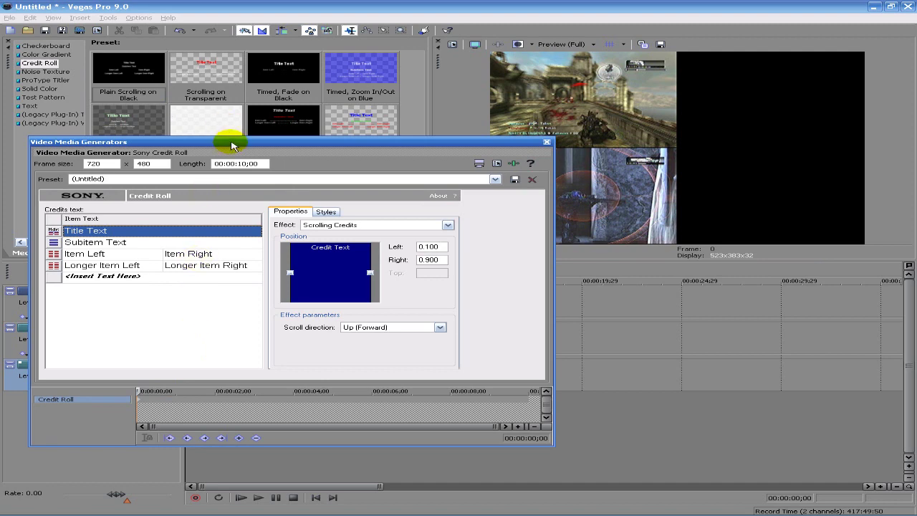
drag(231, 146, 334, 132)
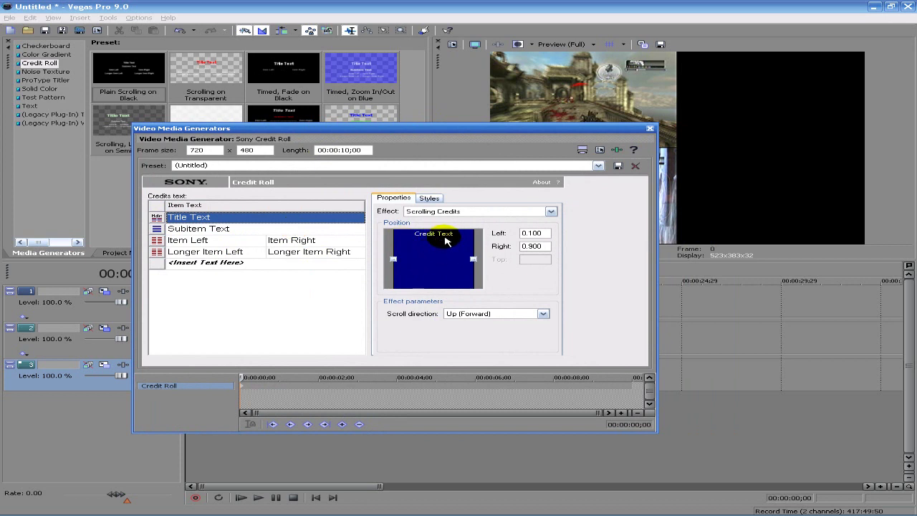
Step: Set the credit text area to Left 0.589 and Right 1.000, then close the dialog
drag(404, 132, 311, 140)
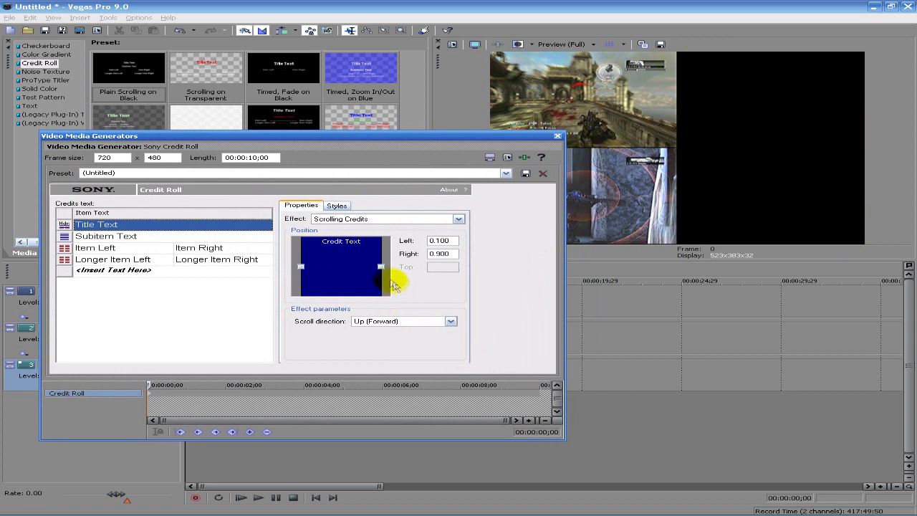
drag(380, 265, 390, 263)
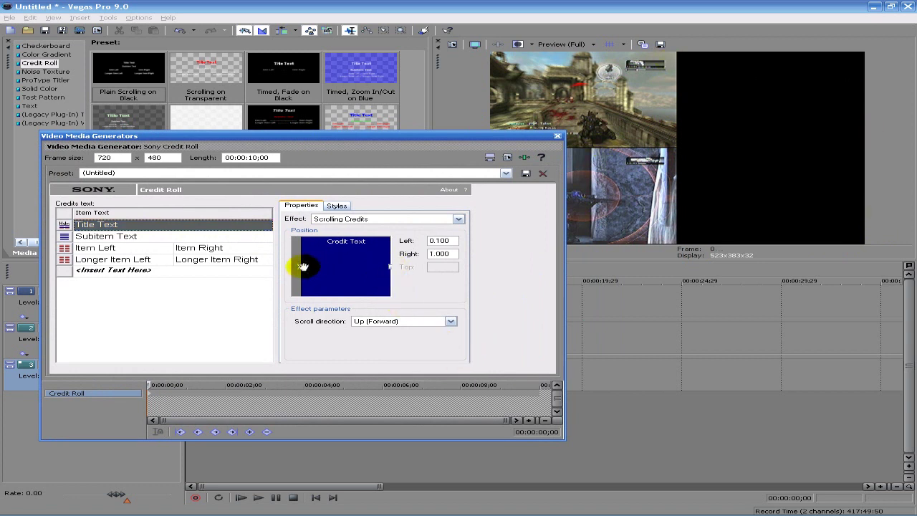
drag(303, 267, 350, 265)
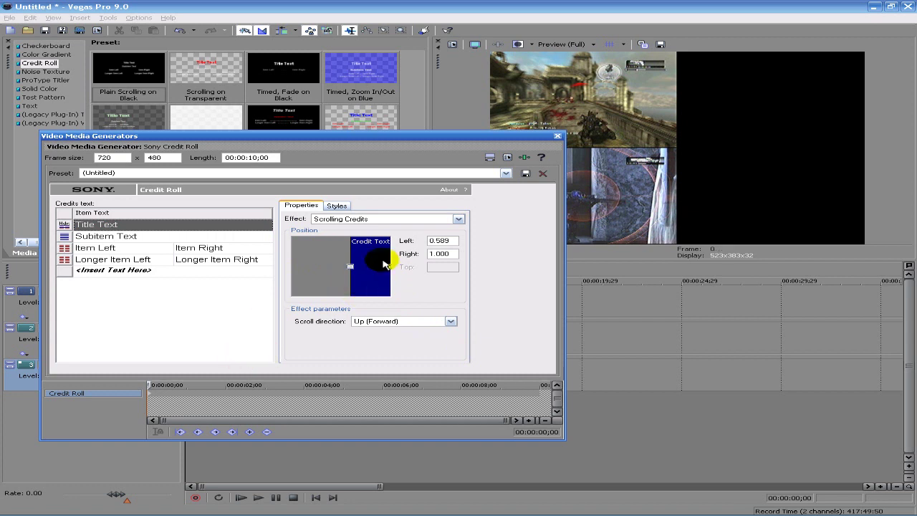
click(558, 136)
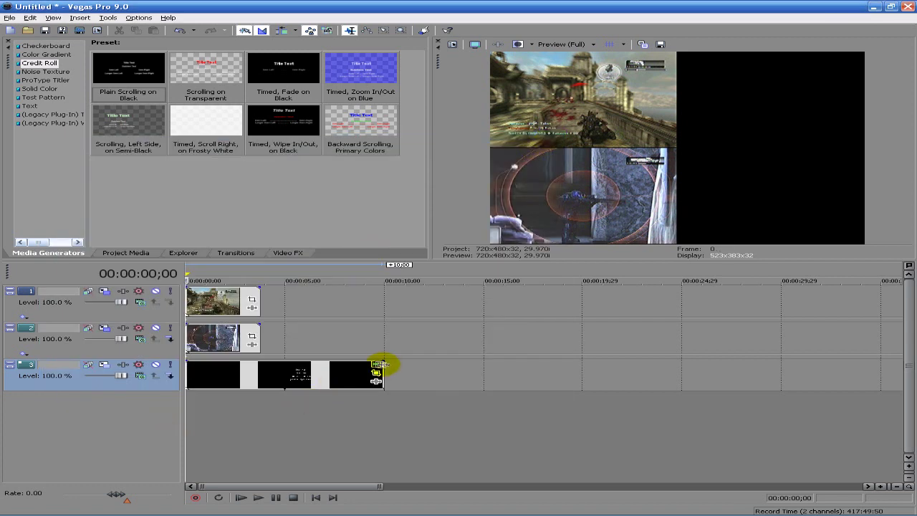
Step: Trim the credit roll to the clips' length, preview it, and reopen its generator settings
drag(377, 368, 252, 376)
click(207, 369)
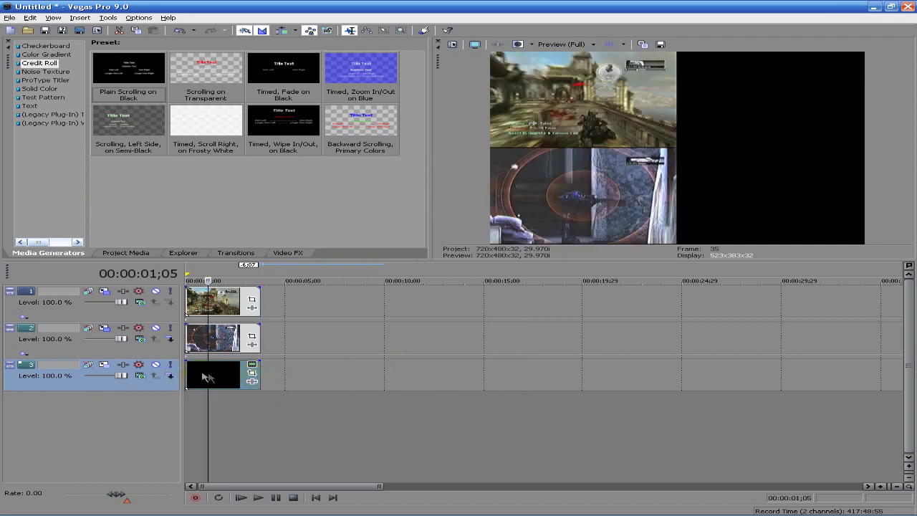
drag(207, 369, 261, 364)
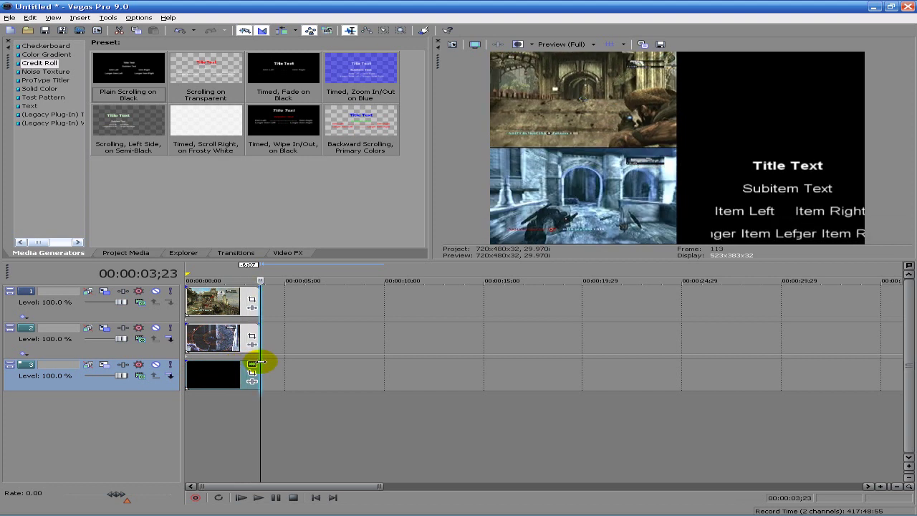
click(242, 371)
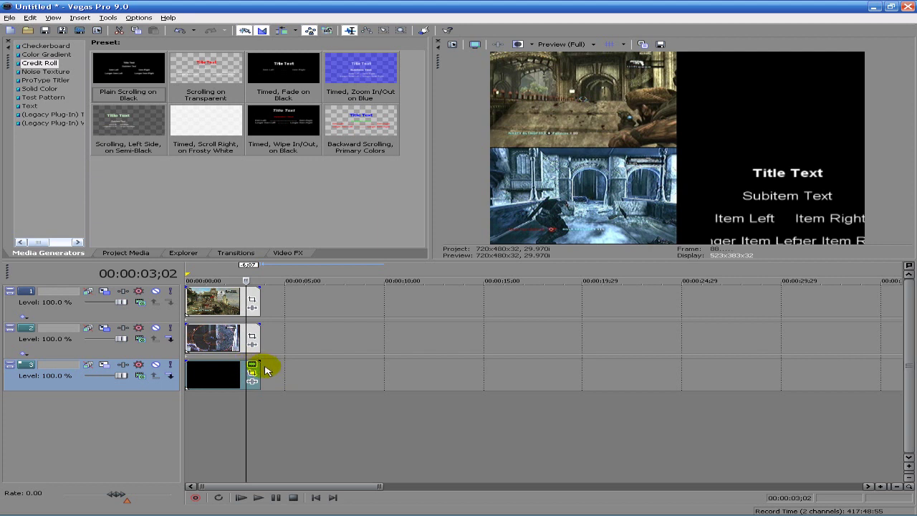
click(252, 365)
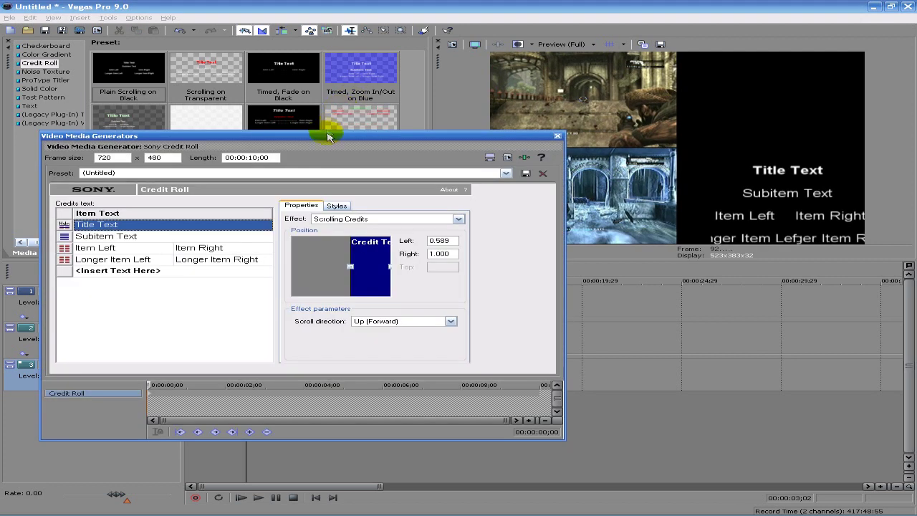
Step: Shift the credit position slightly left and select the Longer Item Left line
drag(328, 136, 328, 149)
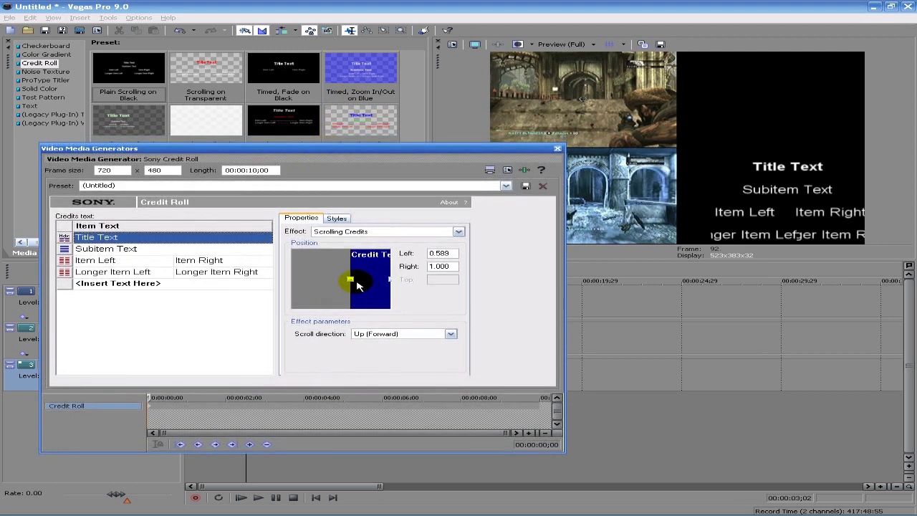
drag(348, 280, 345, 280)
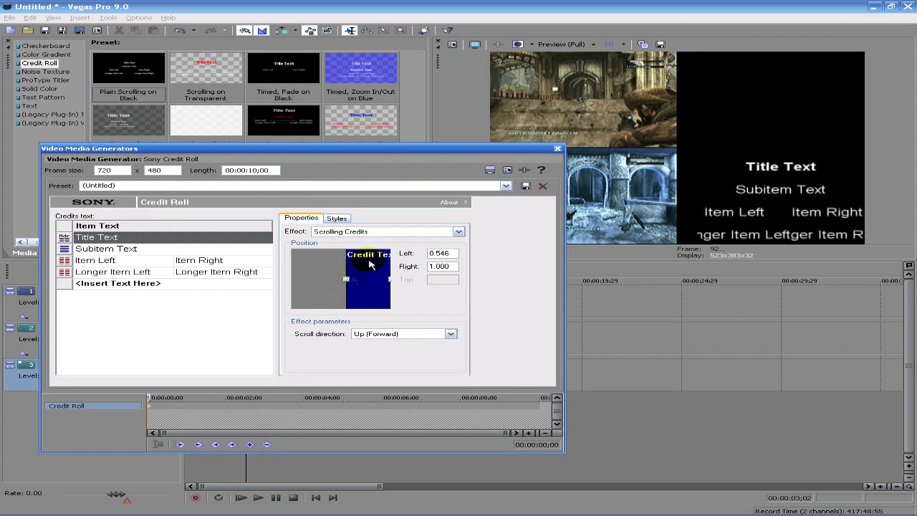
click(114, 274)
Step: Style the item lines as 11-point red text on a transparent background
click(337, 218)
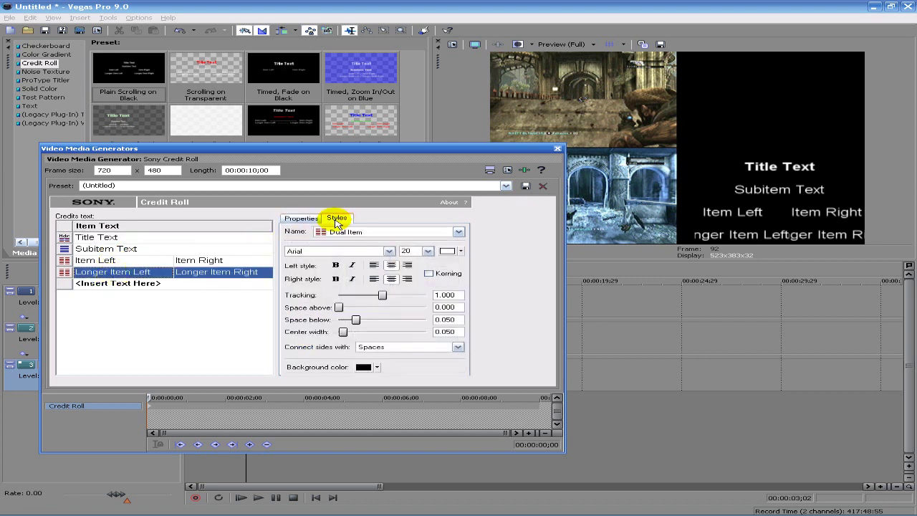
click(427, 250)
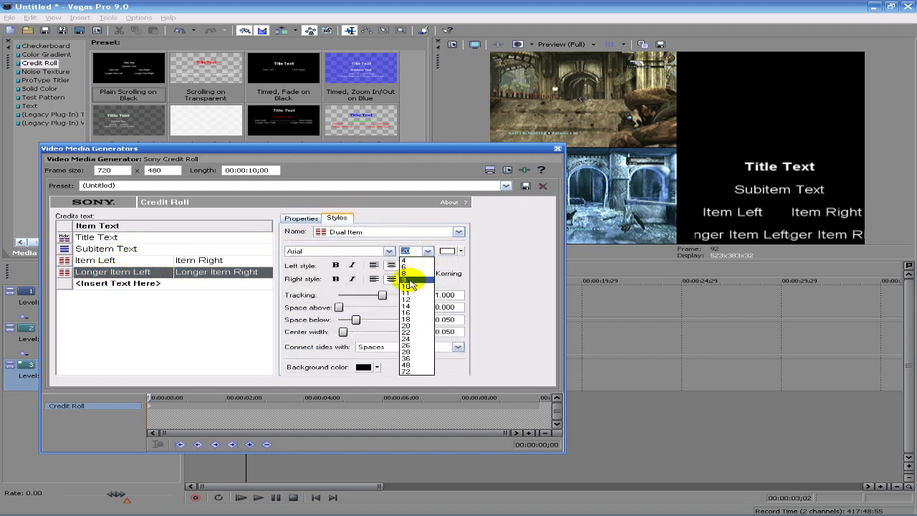
click(410, 313)
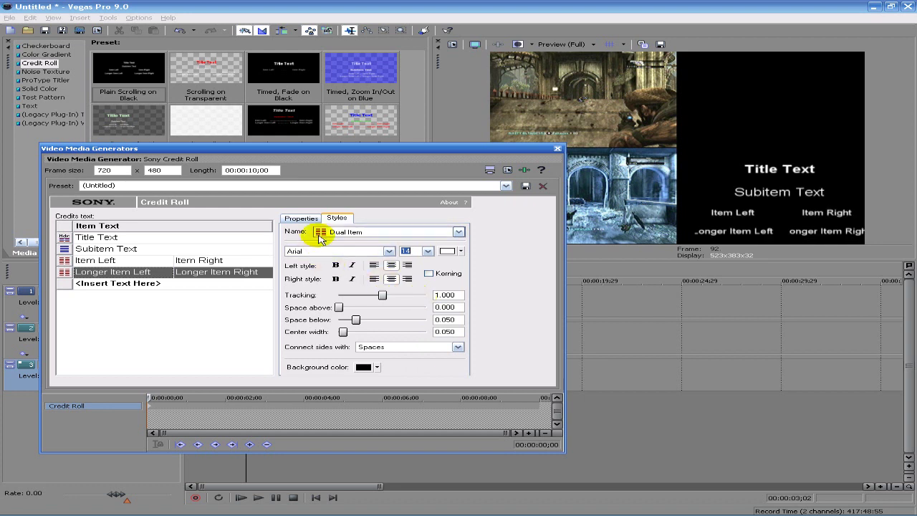
click(408, 251)
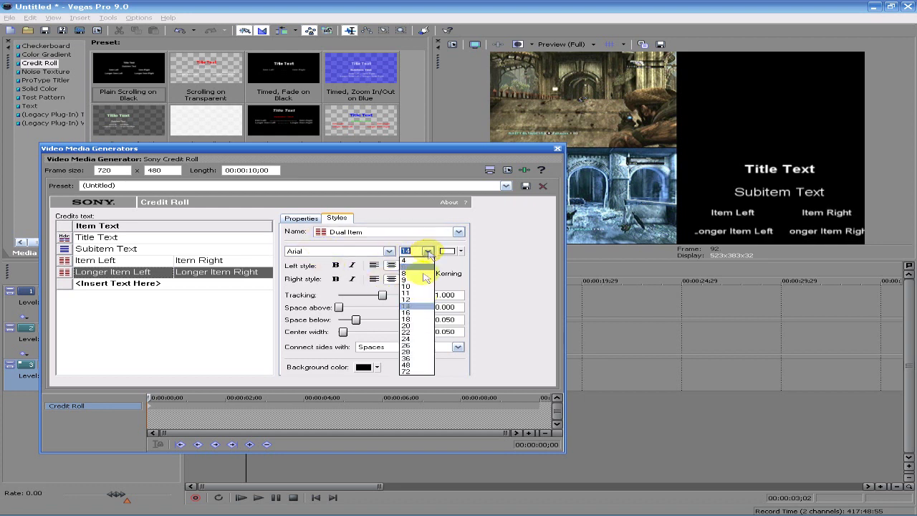
click(413, 296)
click(460, 251)
drag(490, 289, 576, 295)
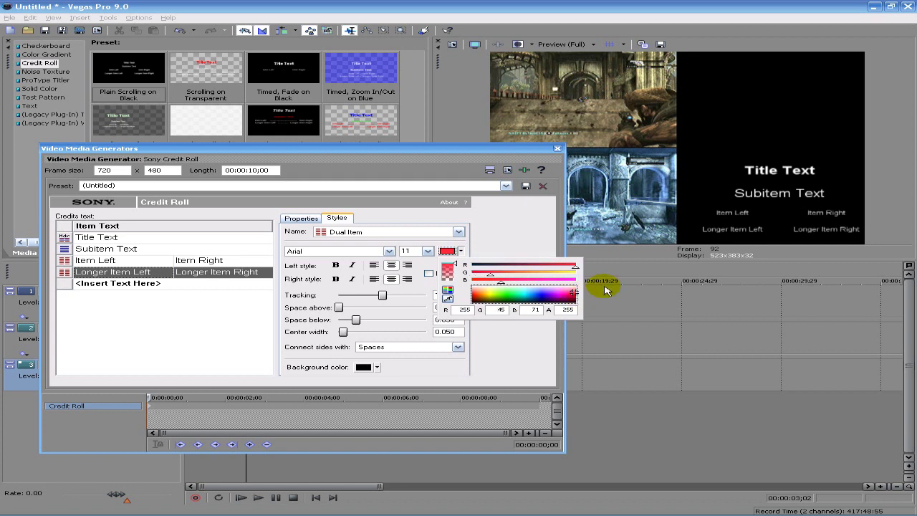
click(510, 225)
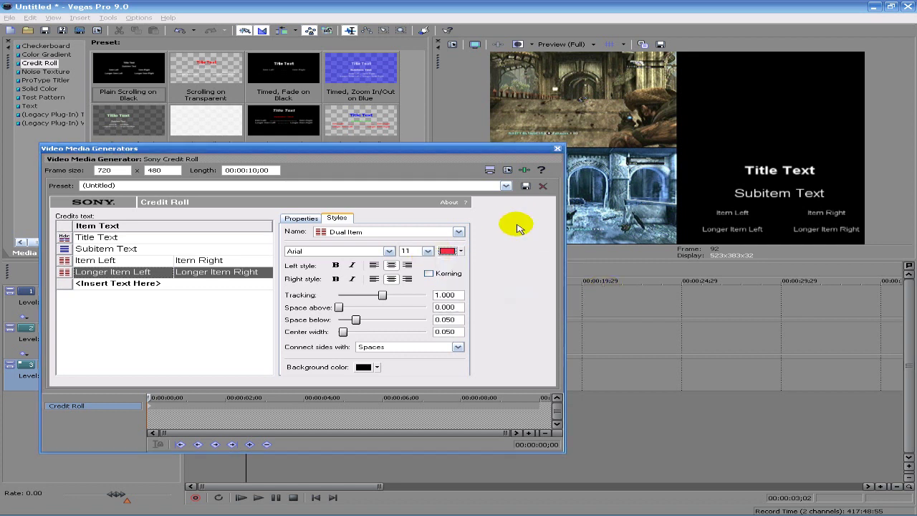
click(377, 367)
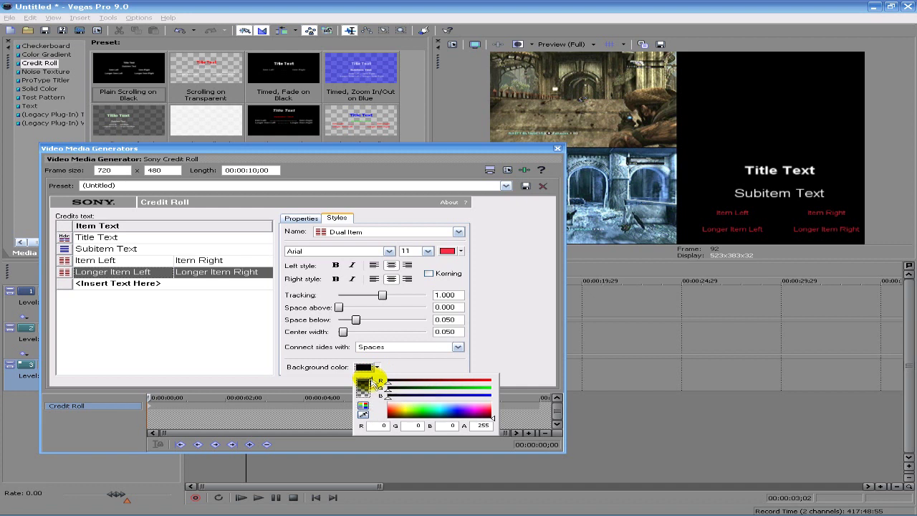
click(526, 293)
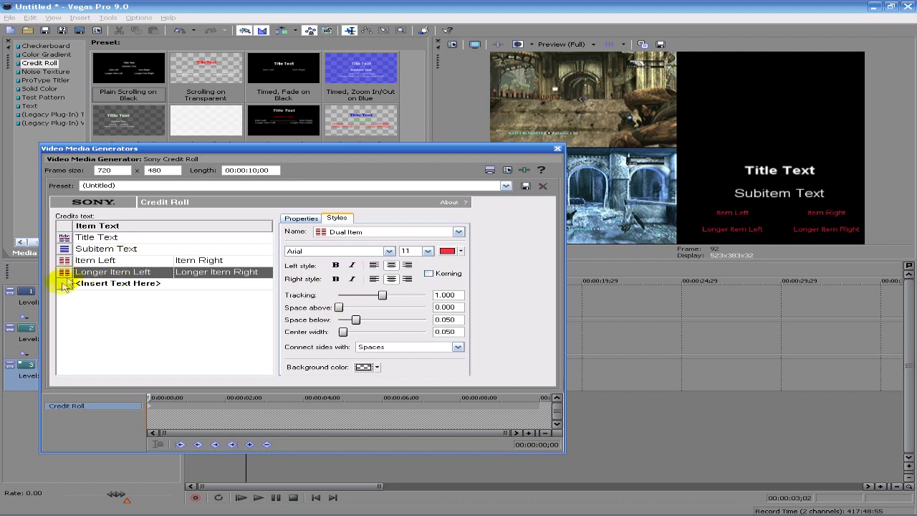
Step: Add three new credit lines below Longer Item: a subitem, a dual item and a header
click(301, 218)
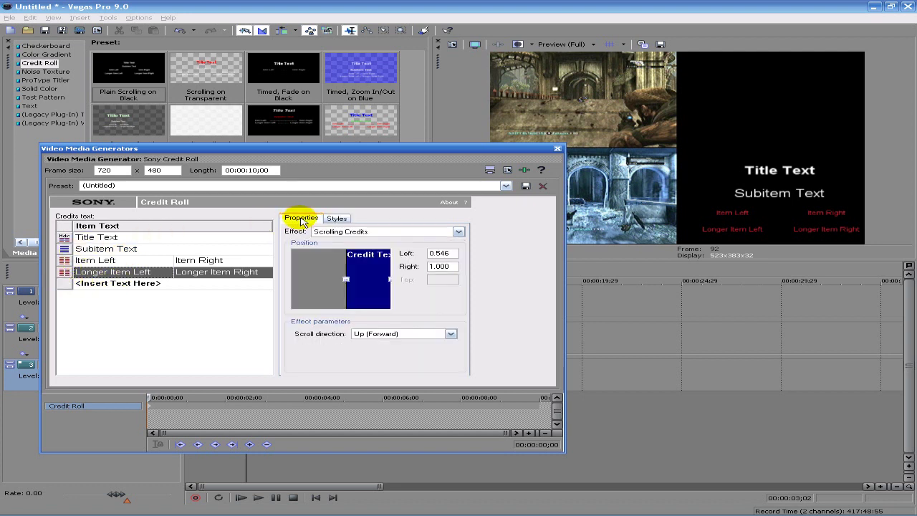
click(65, 285)
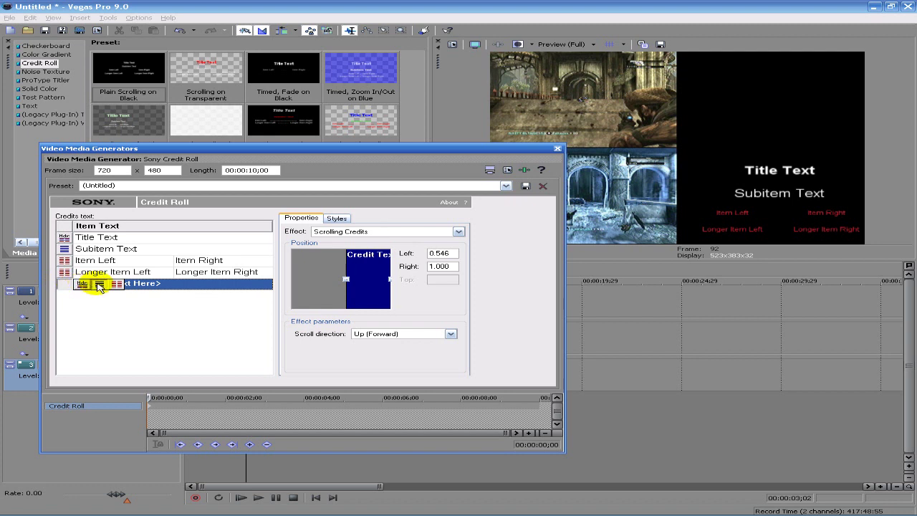
click(99, 286)
click(65, 295)
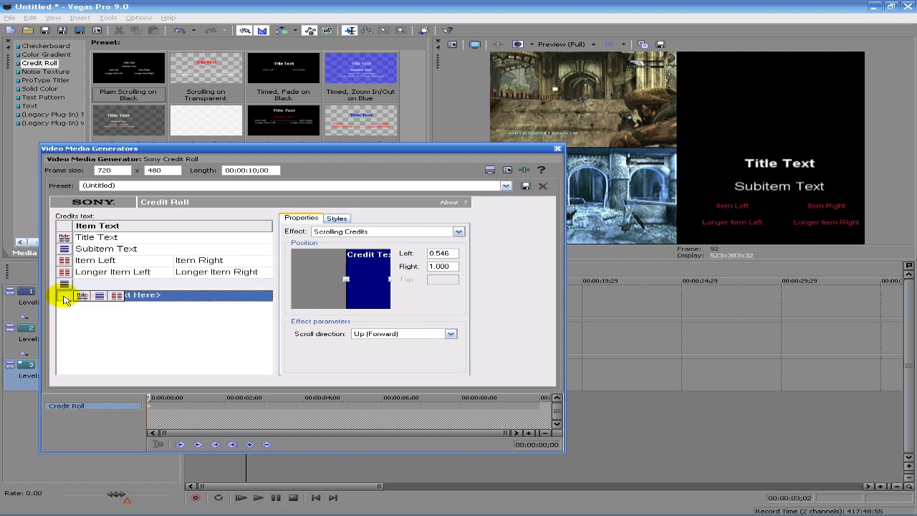
click(122, 299)
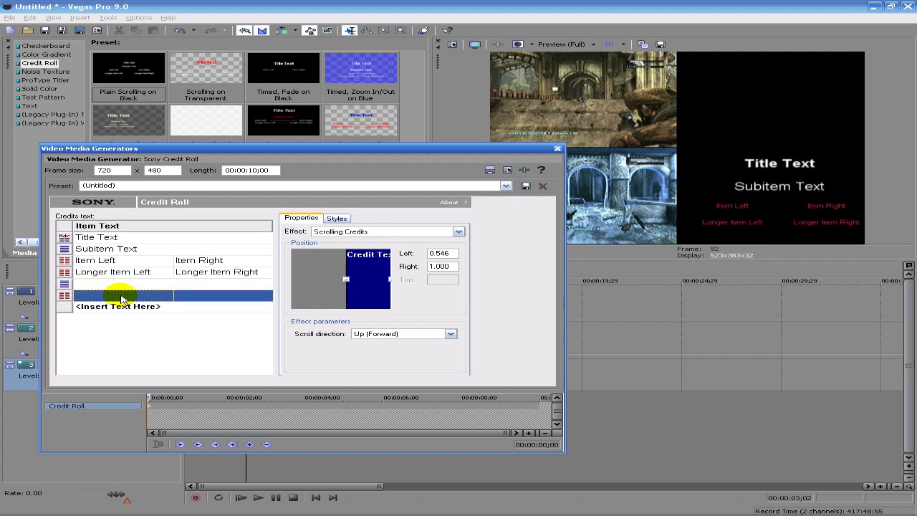
click(65, 307)
click(82, 308)
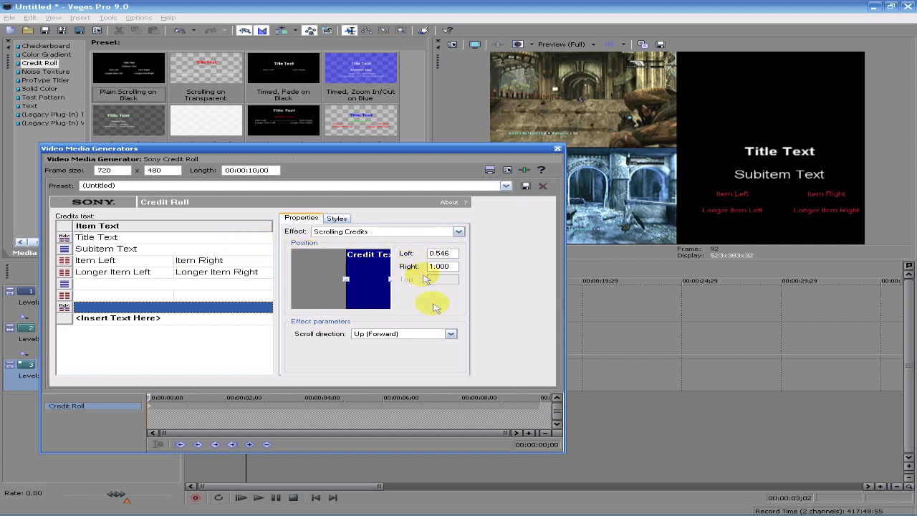
click(456, 232)
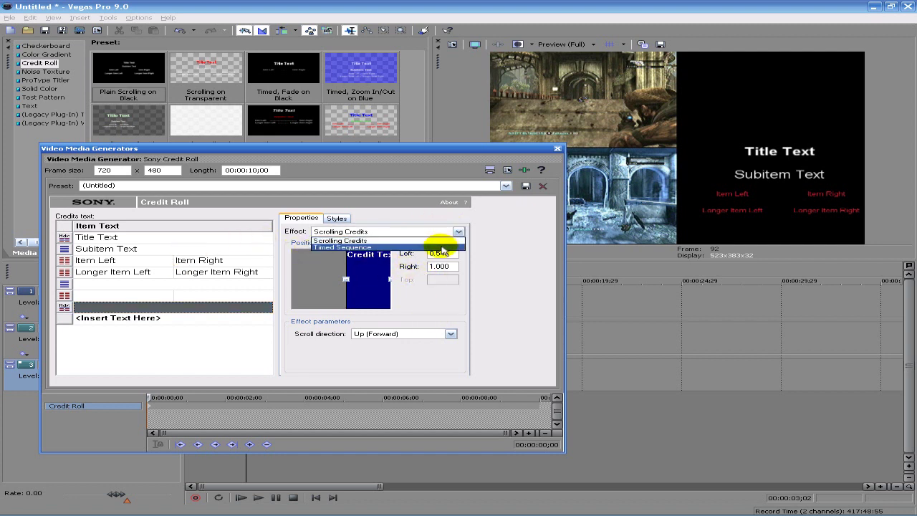
Step: Keep Scrolling Credits with direction Down (Backward), close the dialog and rewind to 00:00:00;00
click(442, 250)
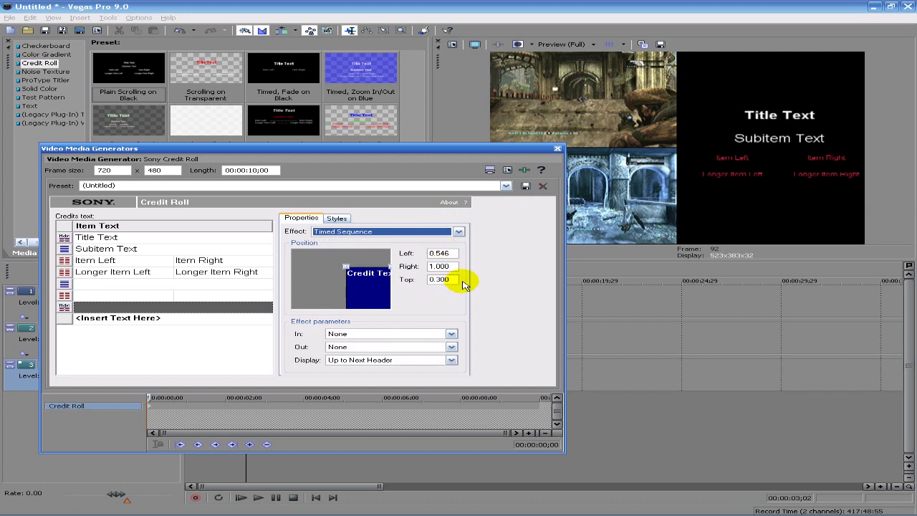
click(374, 232)
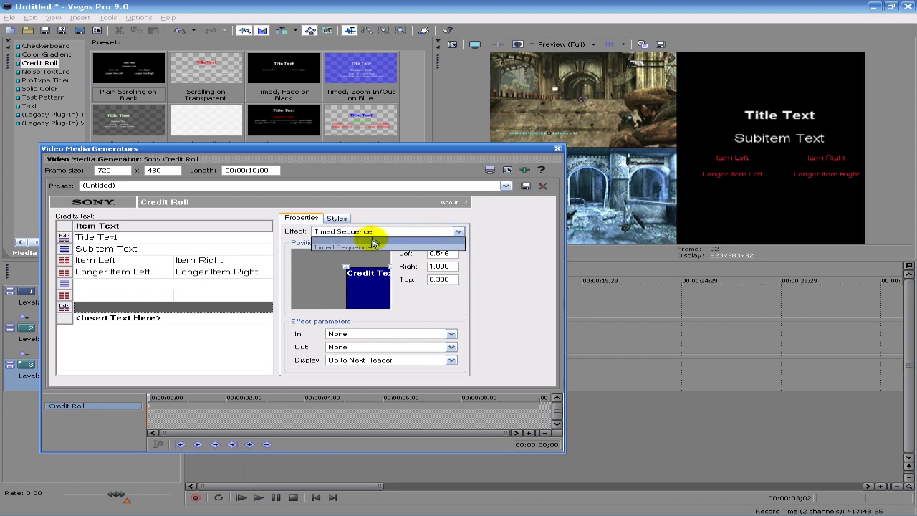
click(371, 241)
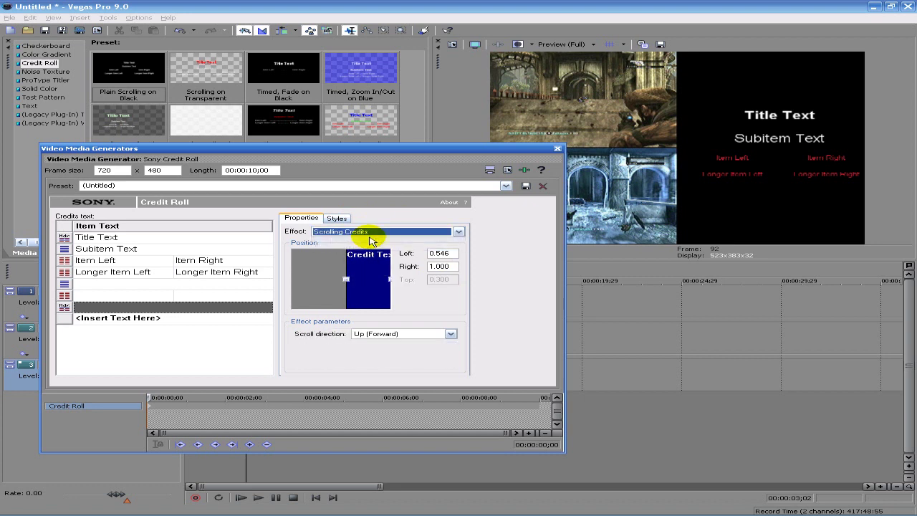
click(450, 335)
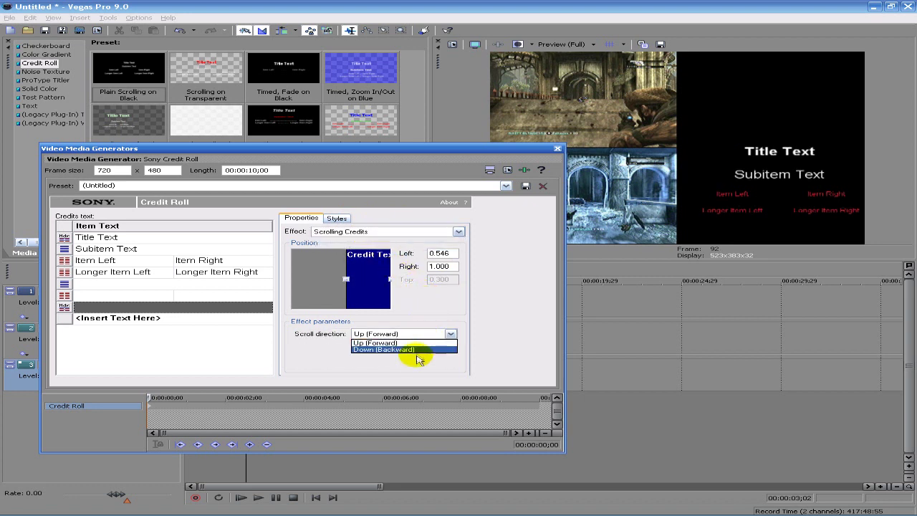
click(415, 349)
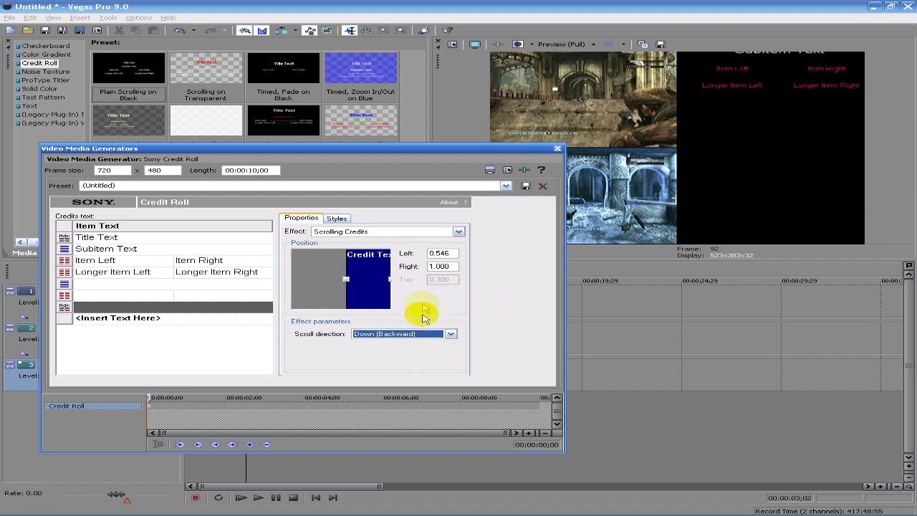
click(416, 341)
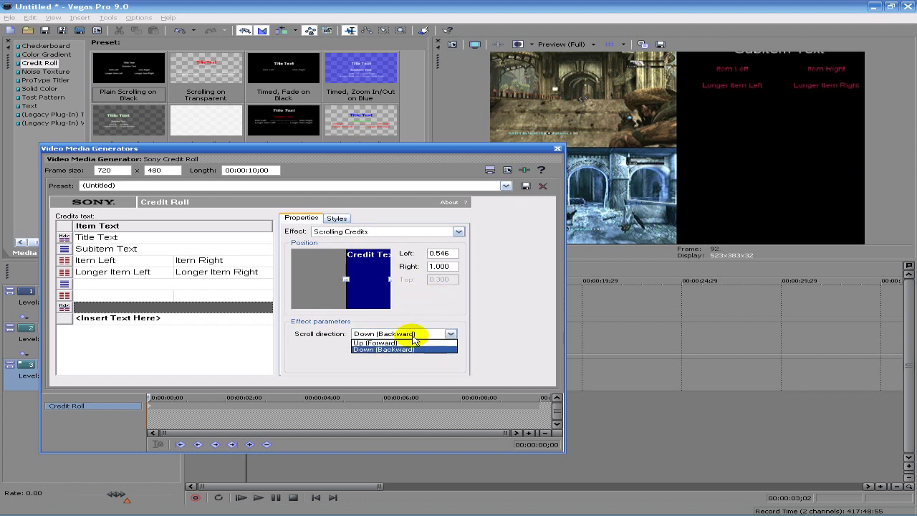
click(472, 316)
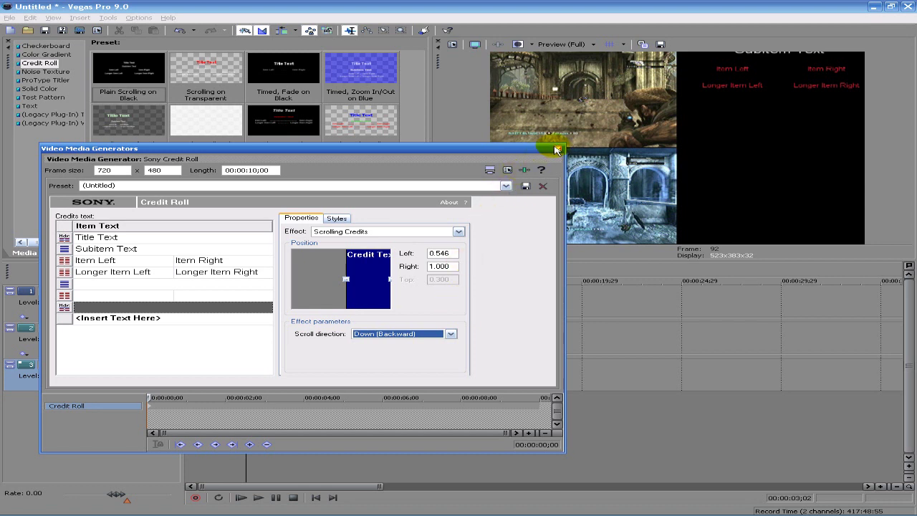
click(557, 150)
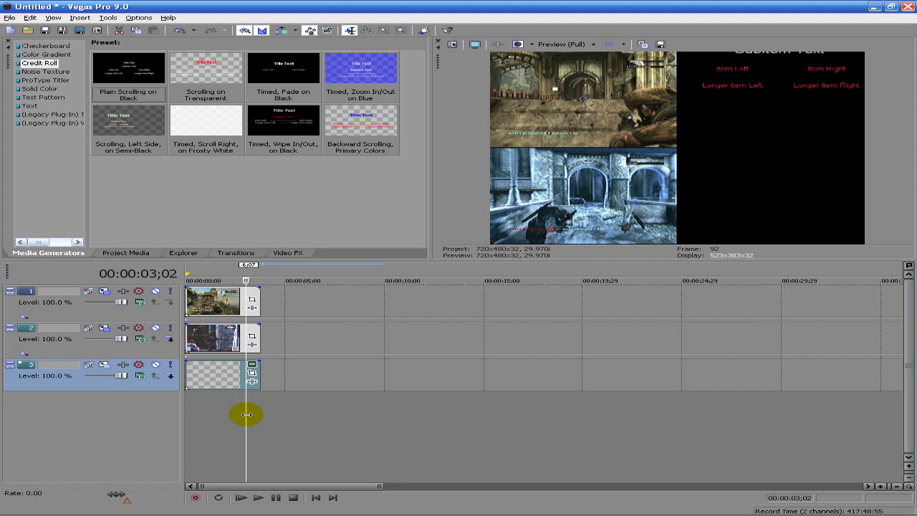
drag(245, 415, 186, 409)
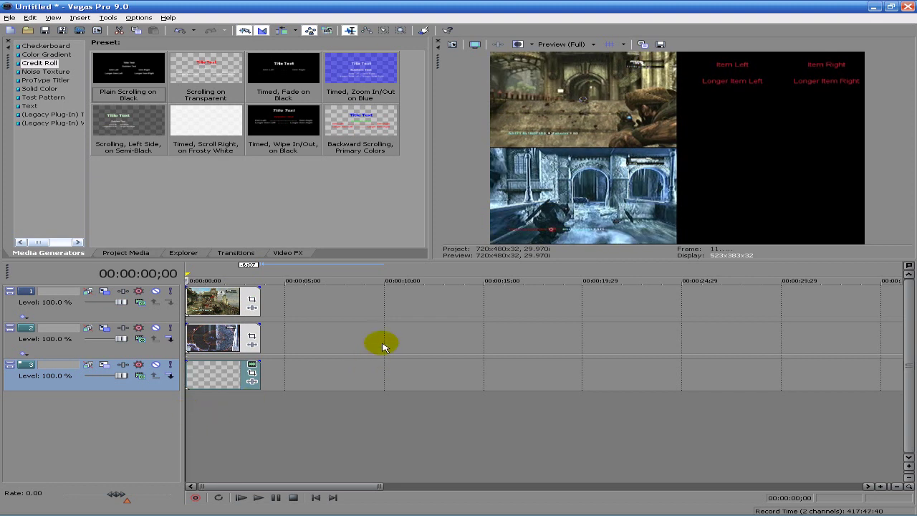